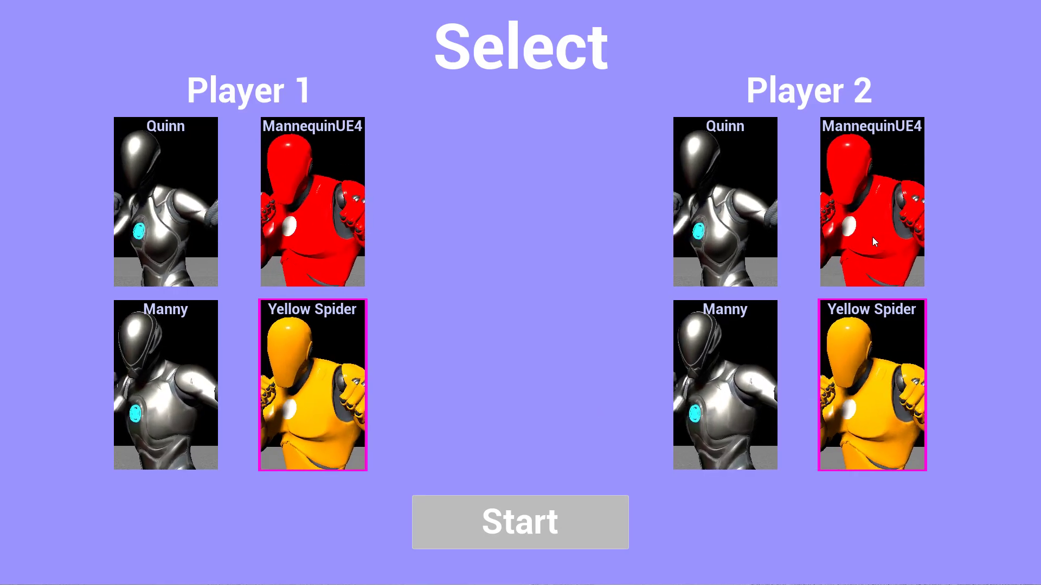
Step: In the preview, set Player 2 to MannequinUE4 and cycle Player 1 through Quinn and Manny back to Yellow Spider
click(873, 238)
click(127, 269)
click(135, 366)
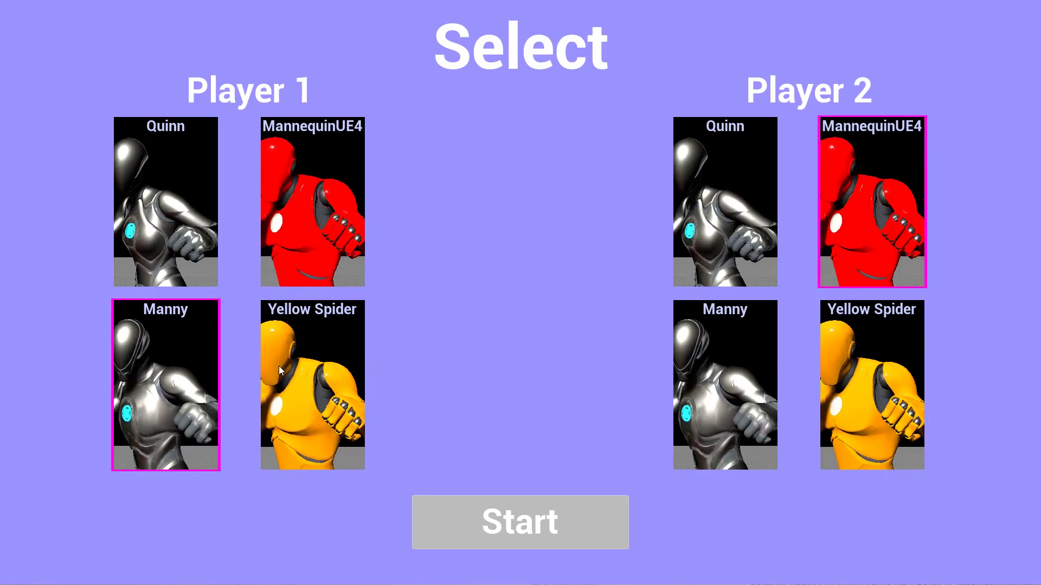
click(277, 368)
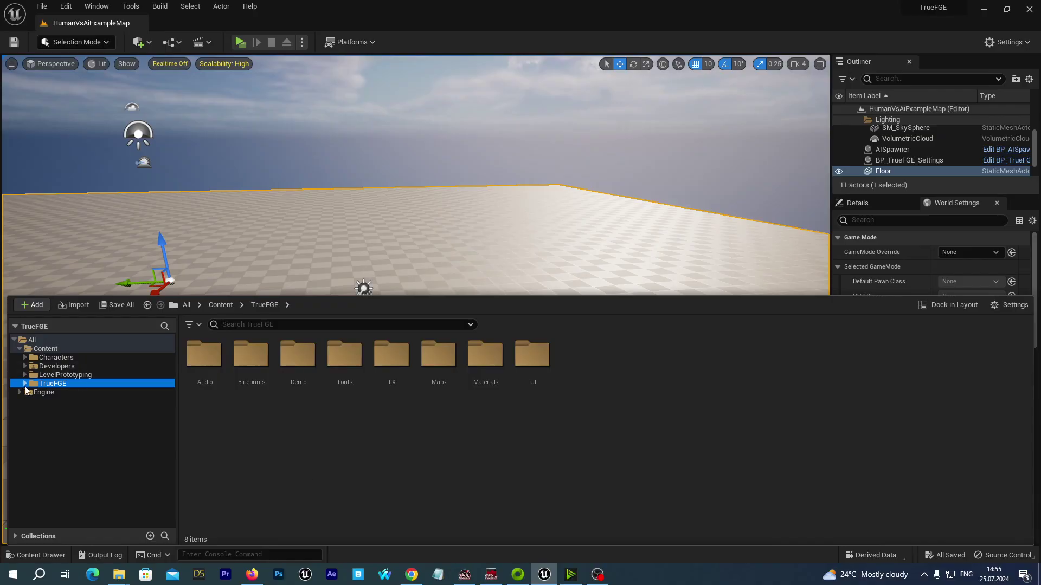
Step: Browse the Content Drawer tree to TrueFGE > UI > MainMenu
click(25, 383)
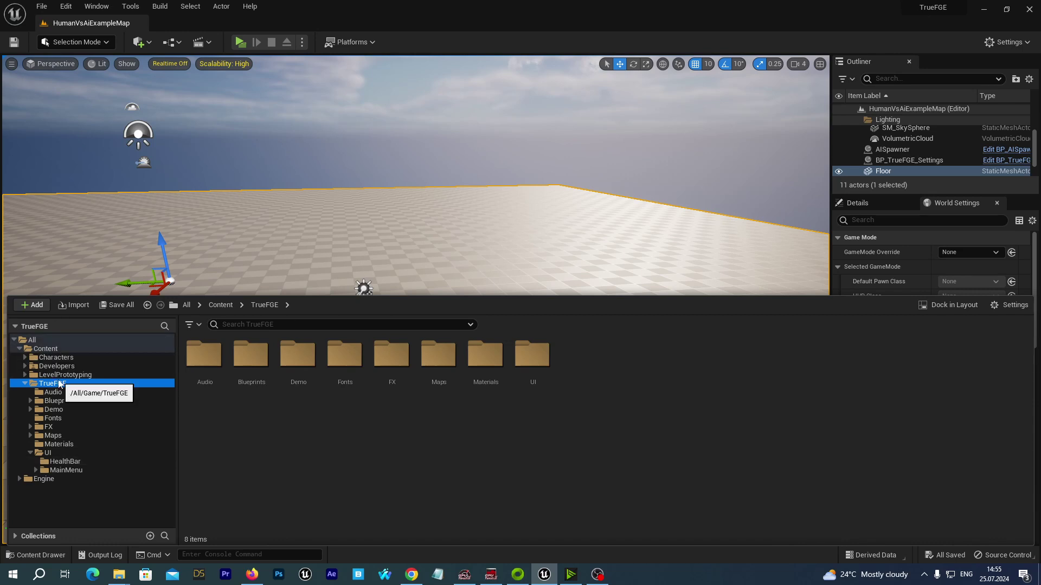
click(48, 453)
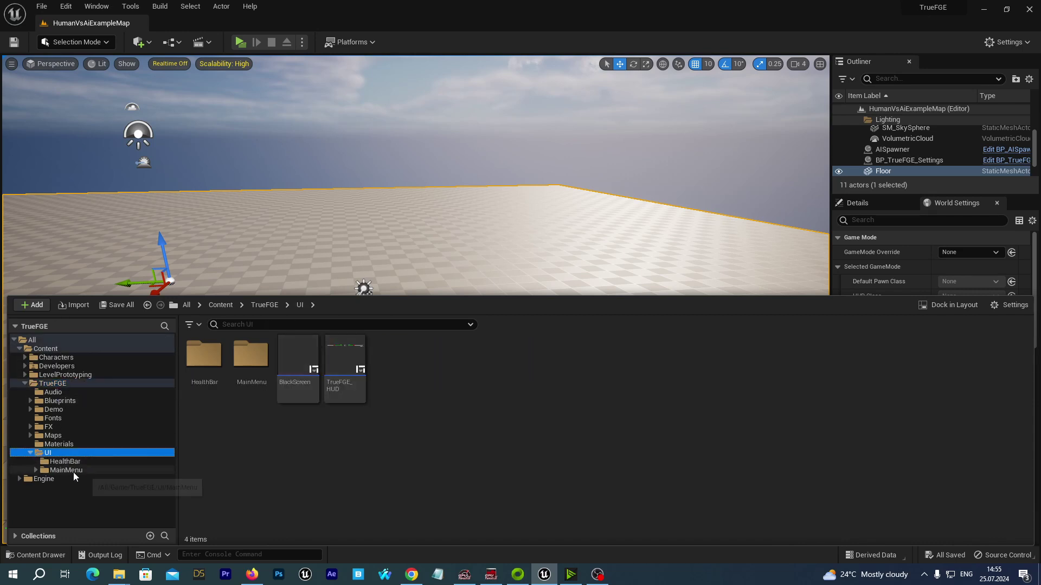
click(64, 471)
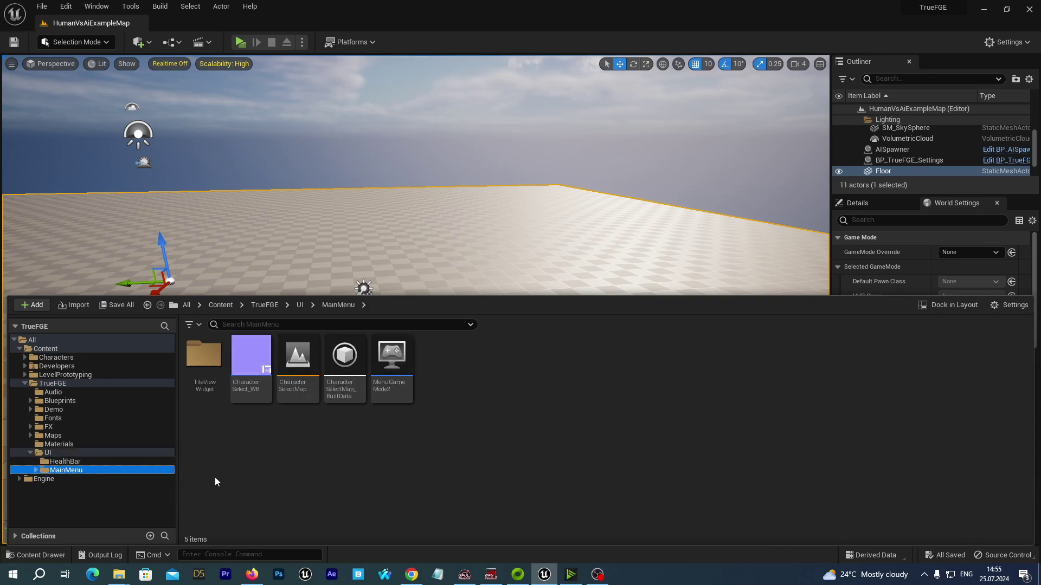
Step: Open CharacterSelectMap, inspect its mannequins and floor cube, then start a test play
double_click(298, 372)
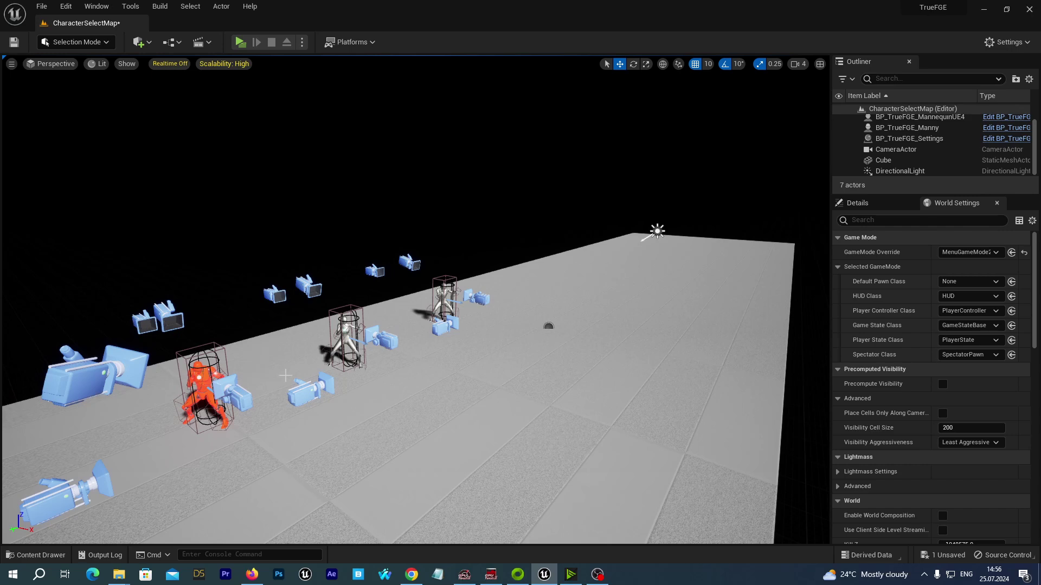
click(203, 390)
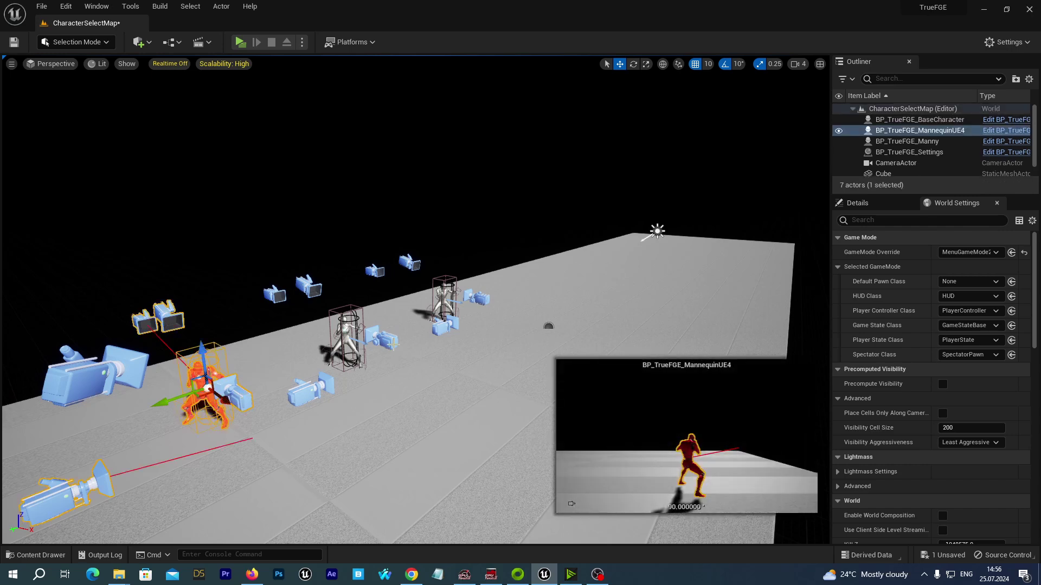
click(347, 339)
click(444, 303)
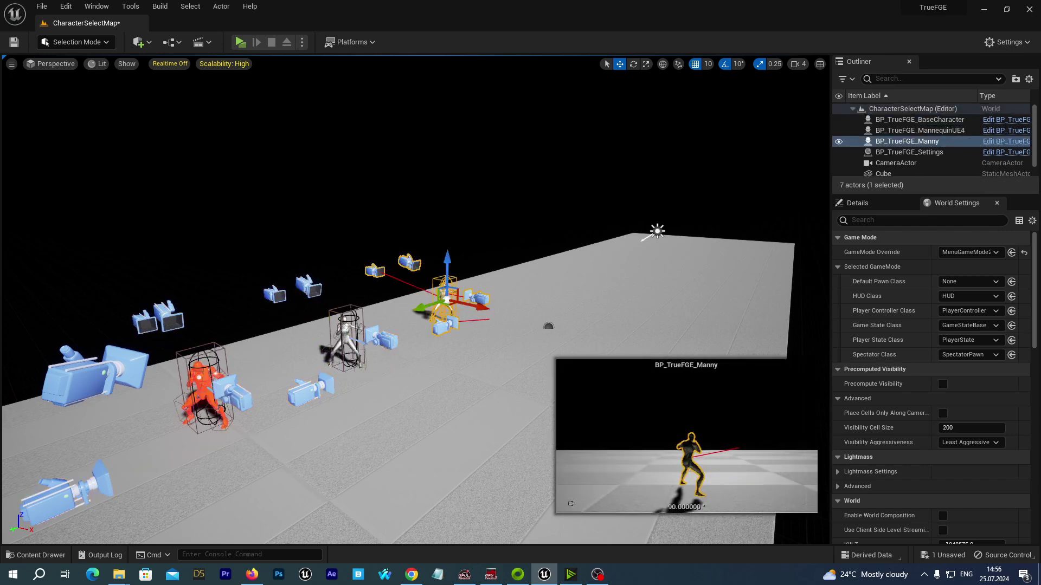
click(346, 338)
click(412, 434)
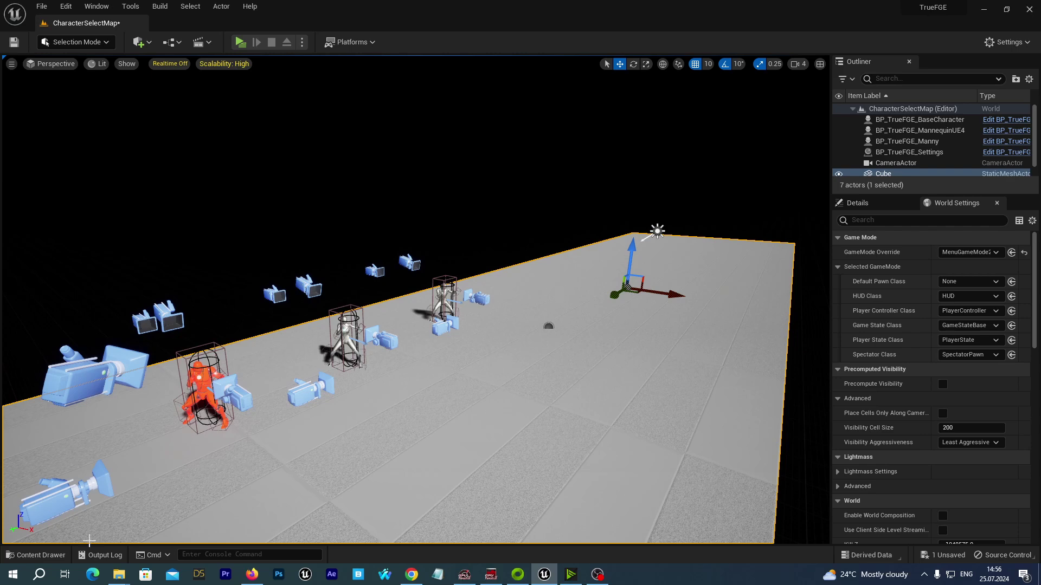
click(239, 44)
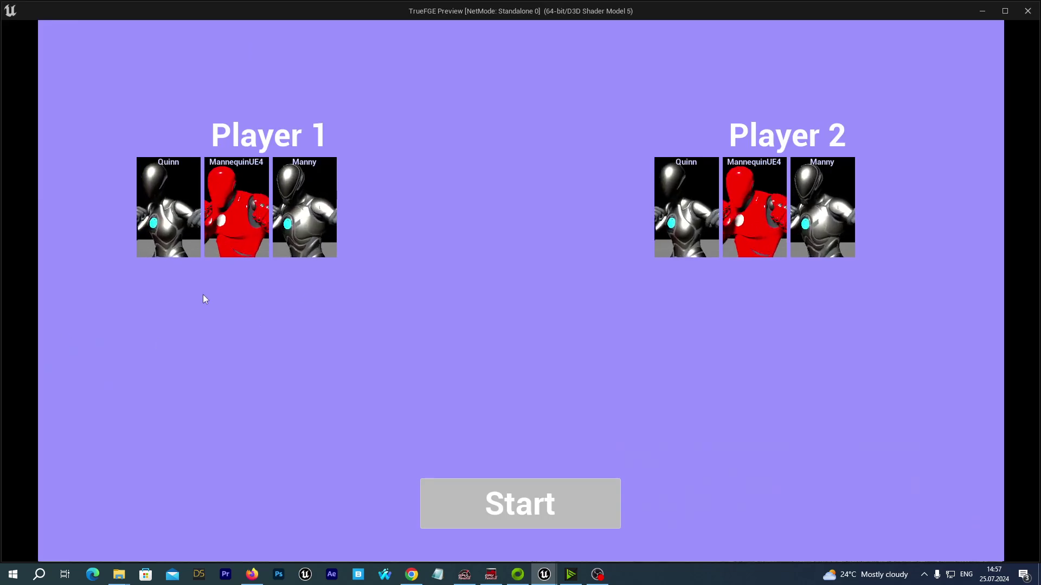
click(239, 213)
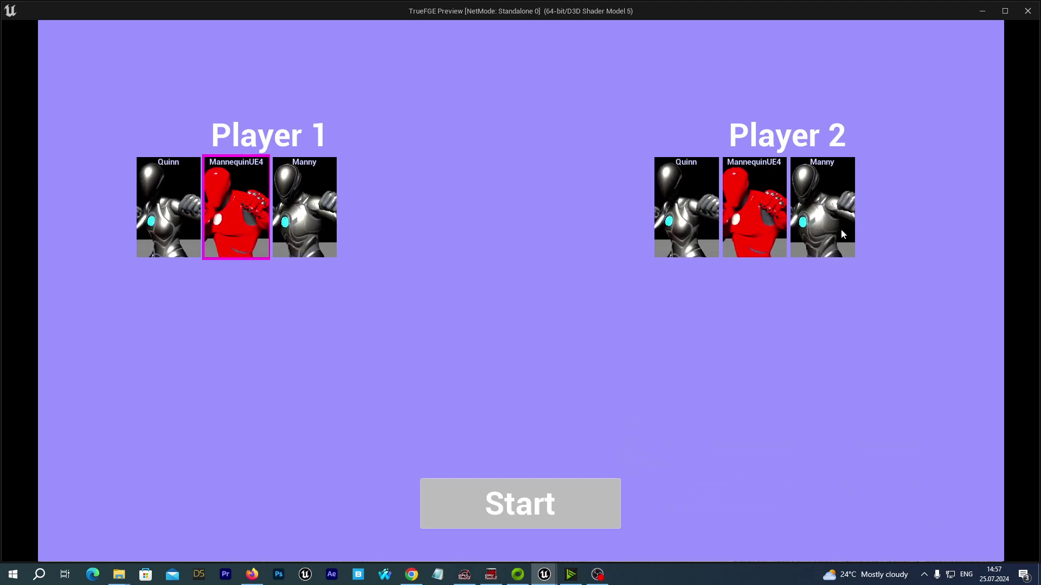
click(825, 230)
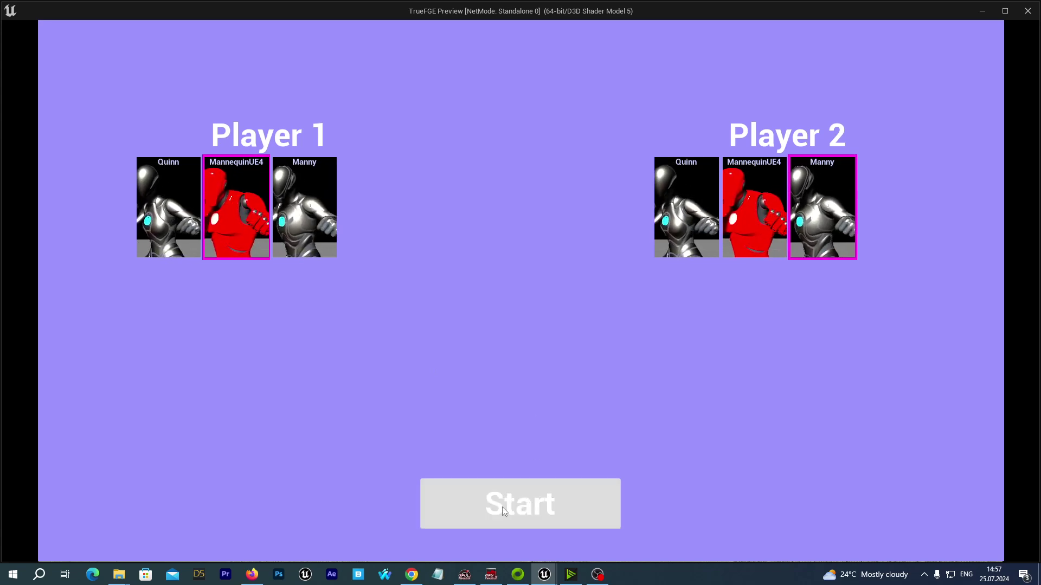
click(528, 504)
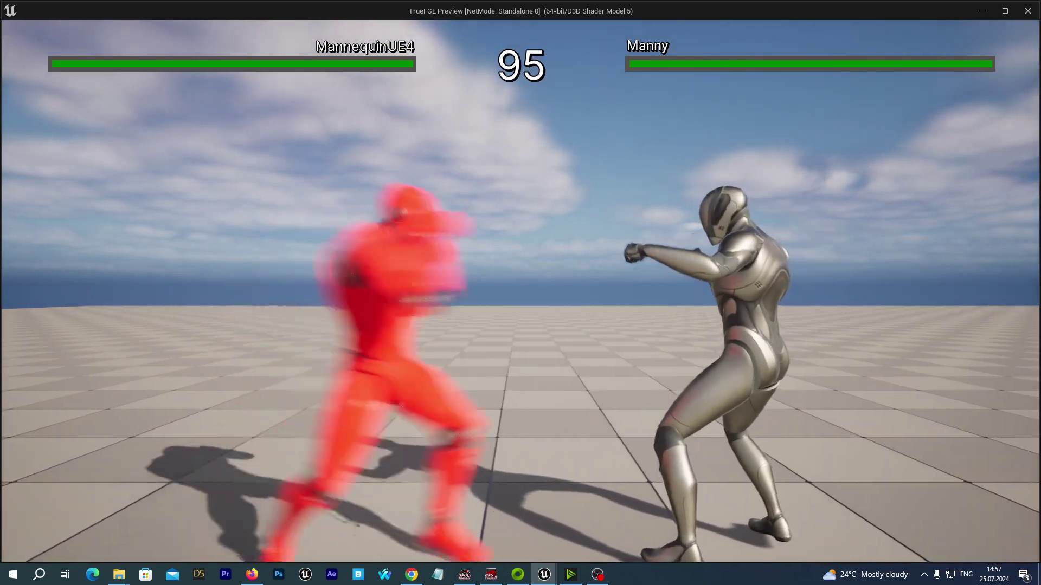
key(Escape)
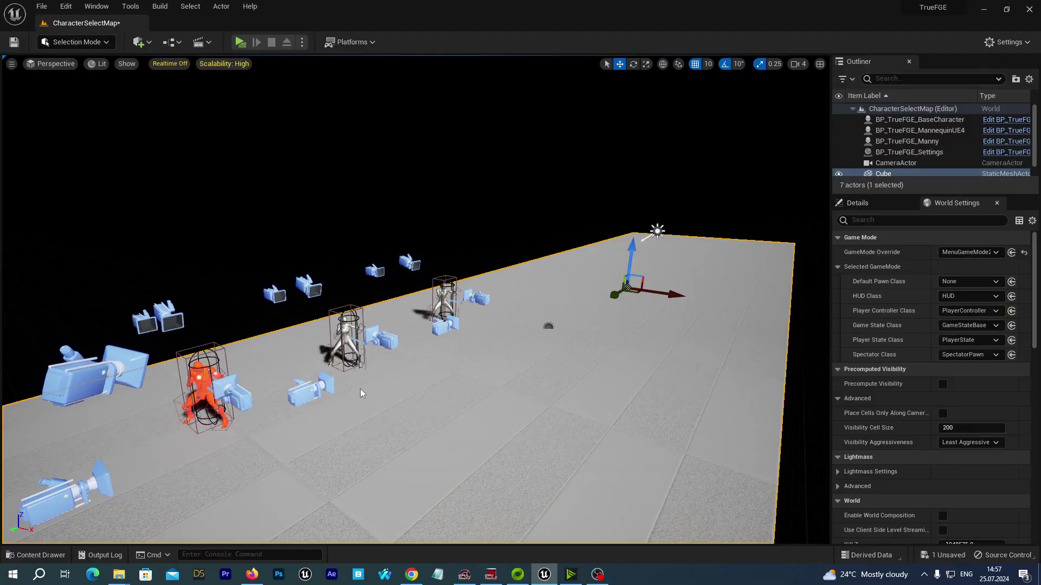
Step: Save the modified CharacterSelectMap level
click(27, 555)
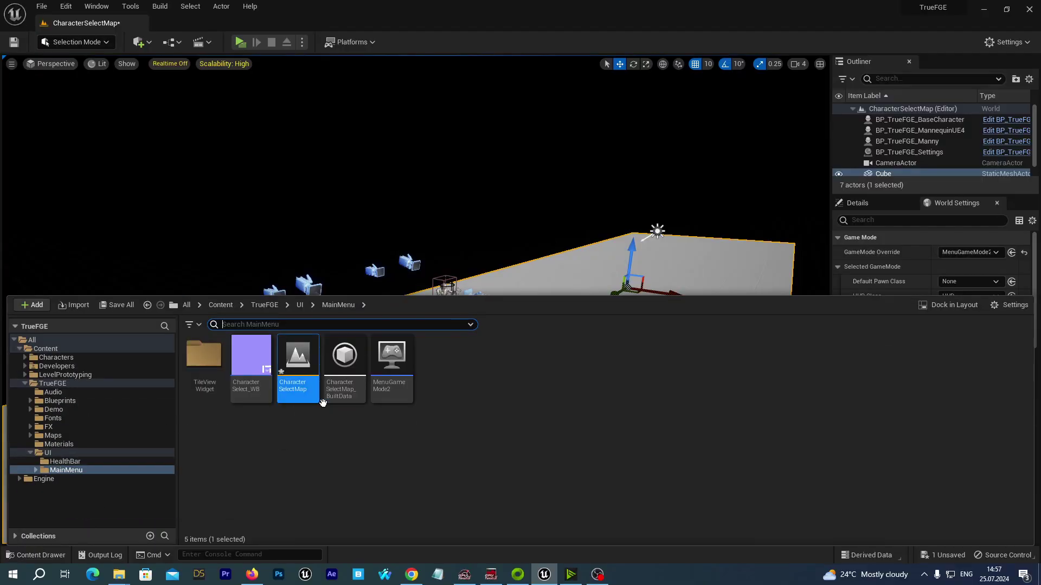
key(ctrl+shift+s)
click(597, 413)
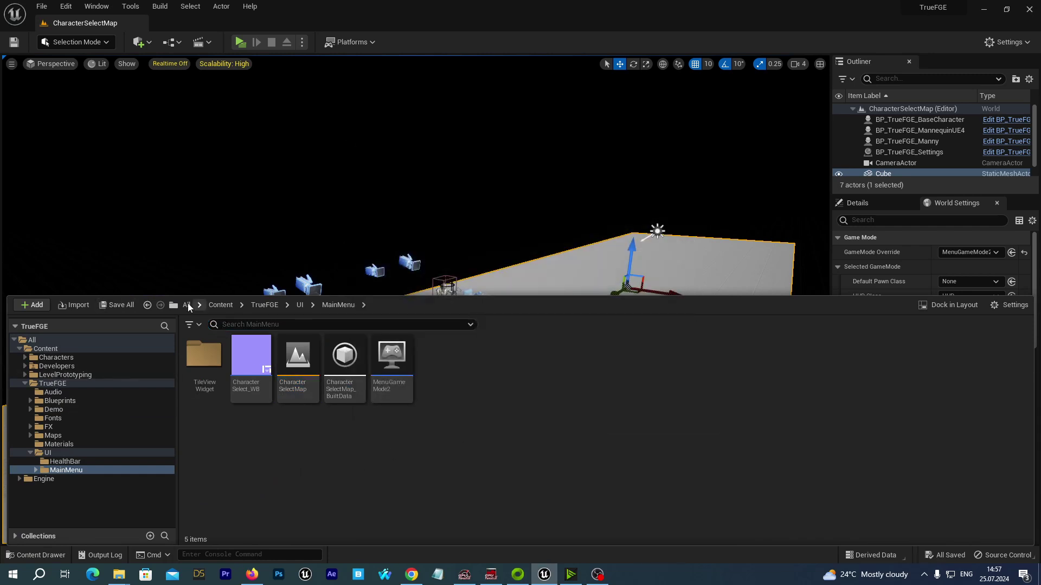
Step: Browse to Demo > Characters > YellowSpider, glancing at the Mannequin folder for comparison
click(30, 409)
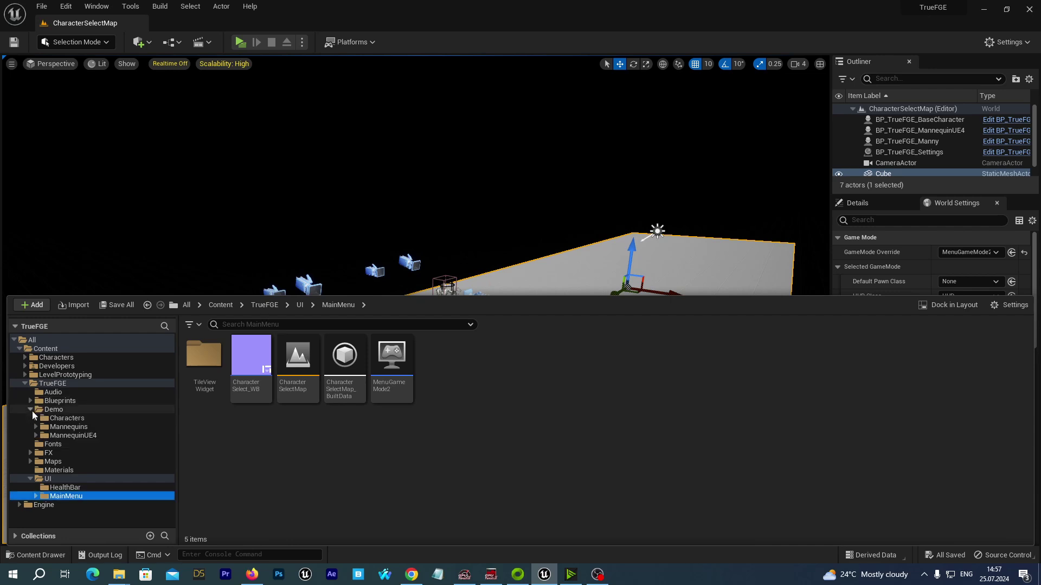
click(52, 383)
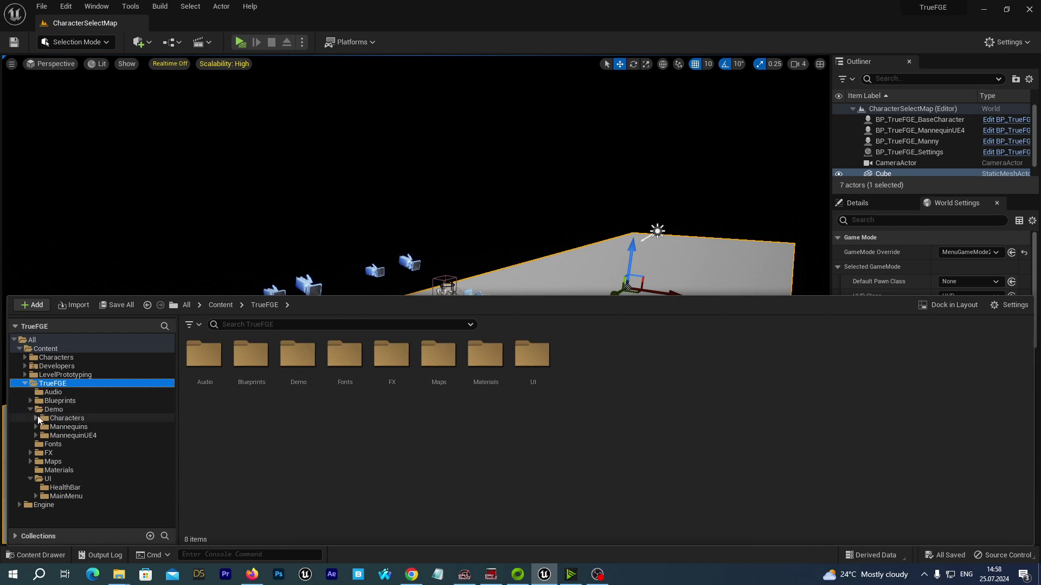
click(68, 453)
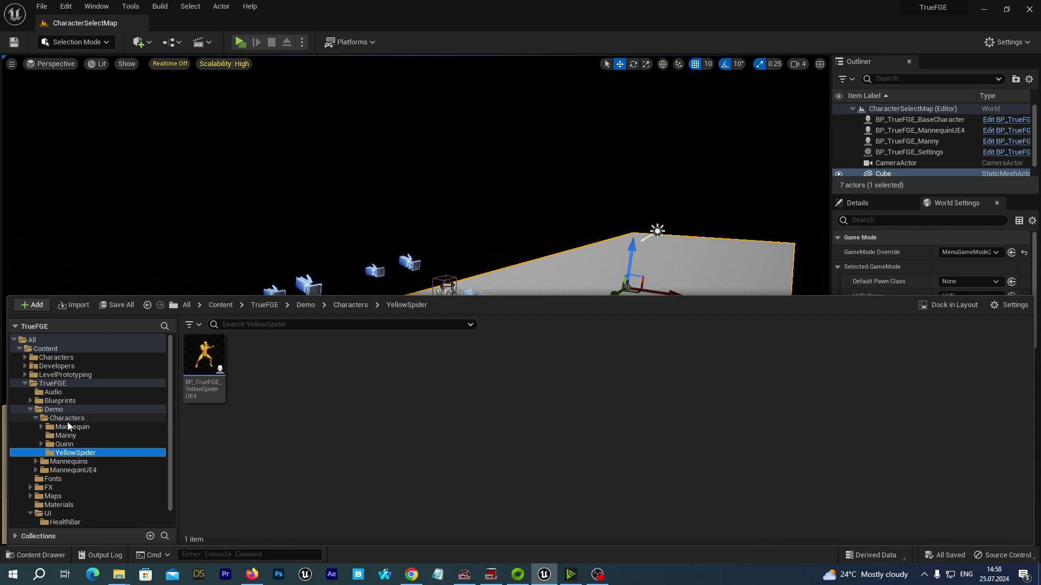
key(alt+Left)
click(69, 454)
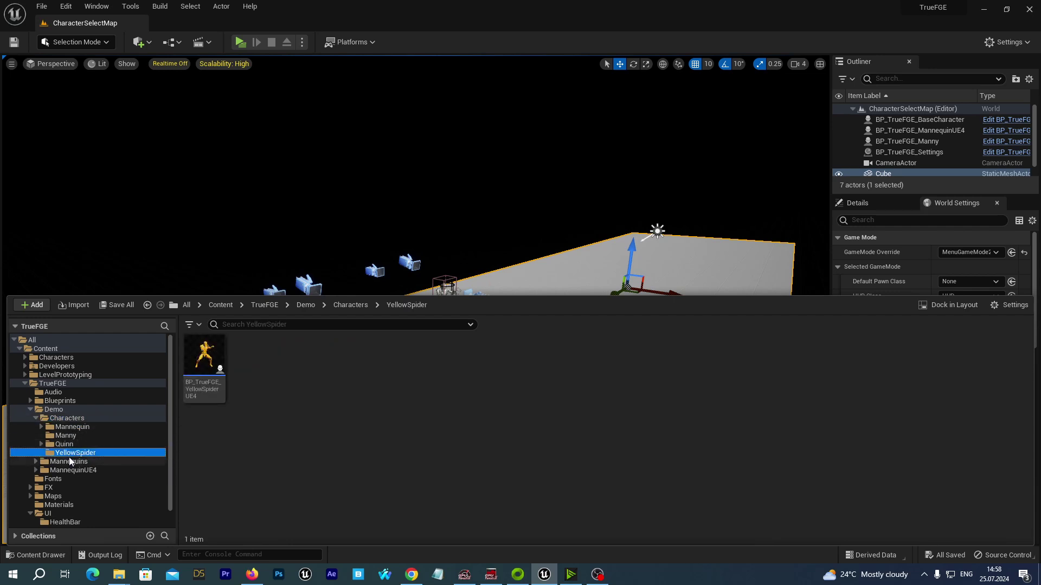
click(86, 427)
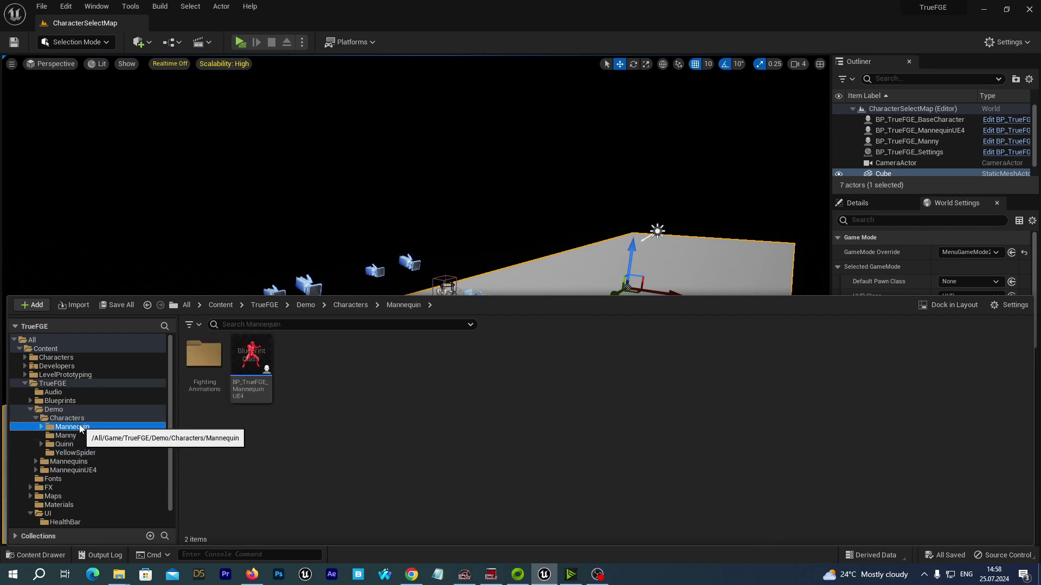
mouse_move(259, 362)
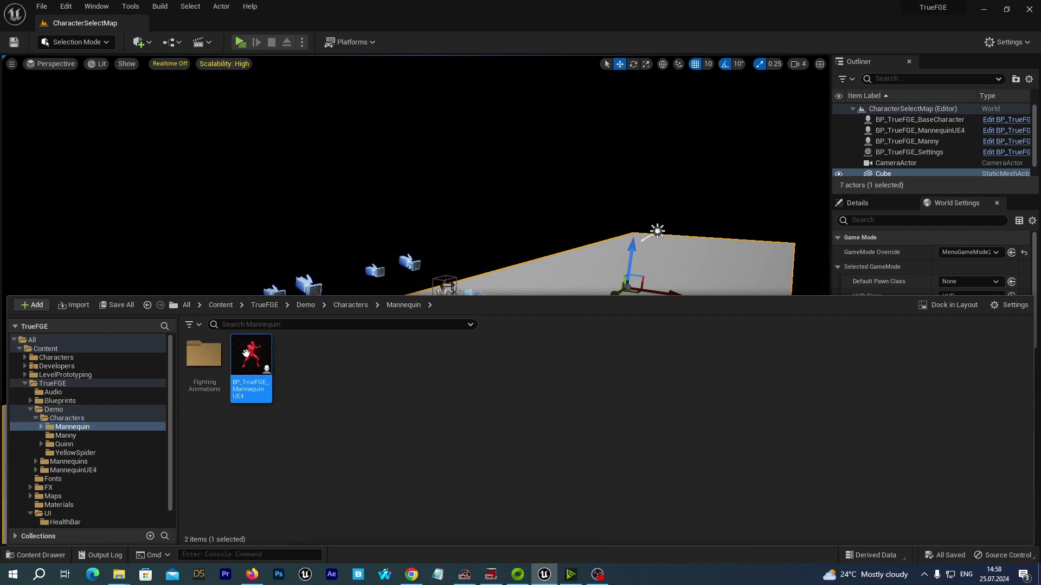
click(100, 452)
Step: Set BP_TrueFGE_YellowSpiderUE4's Character default to YellowSpider and save the Blueprint
double_click(205, 367)
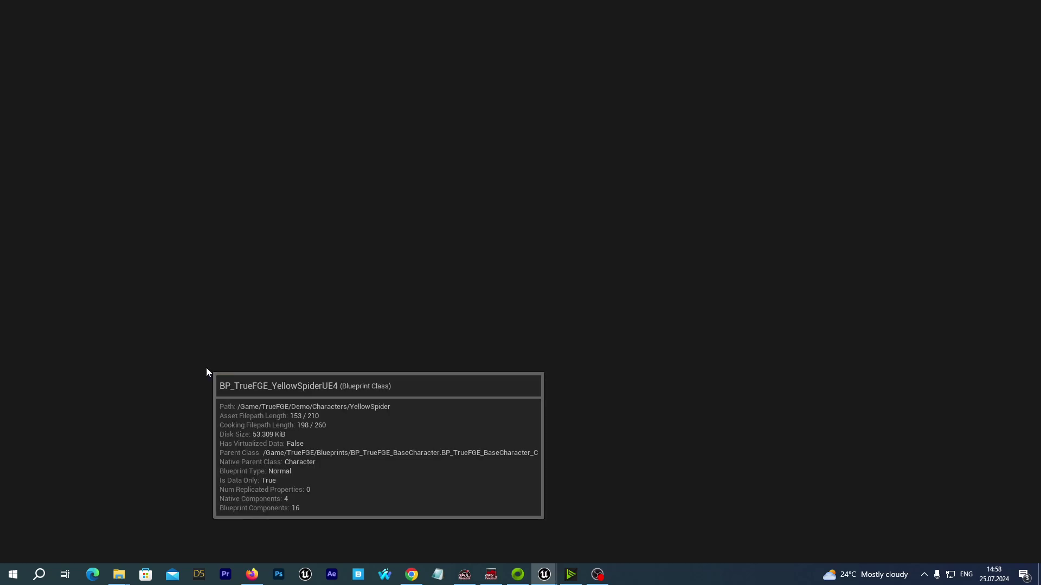
click(182, 62)
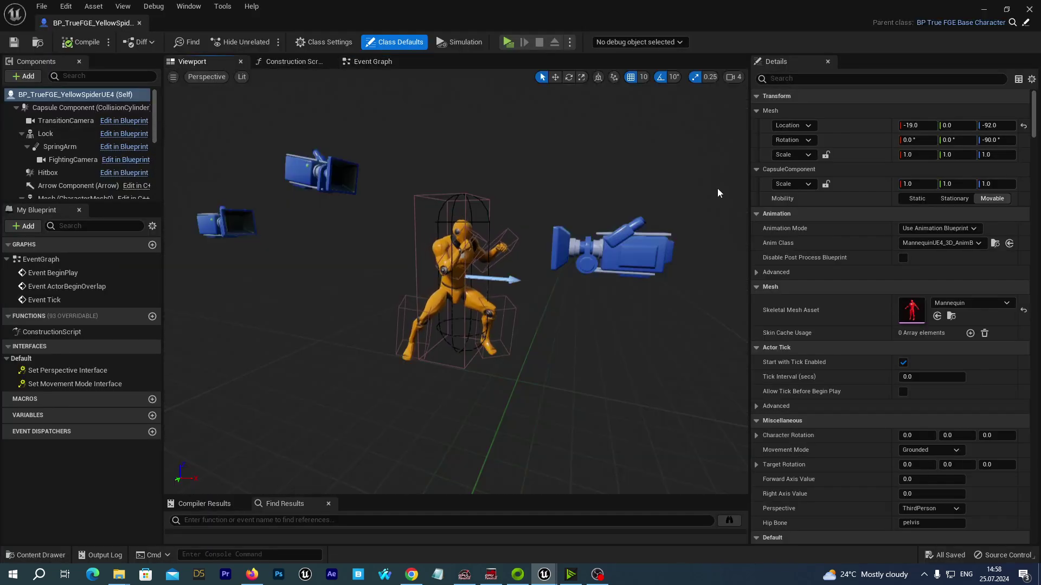
click(825, 79)
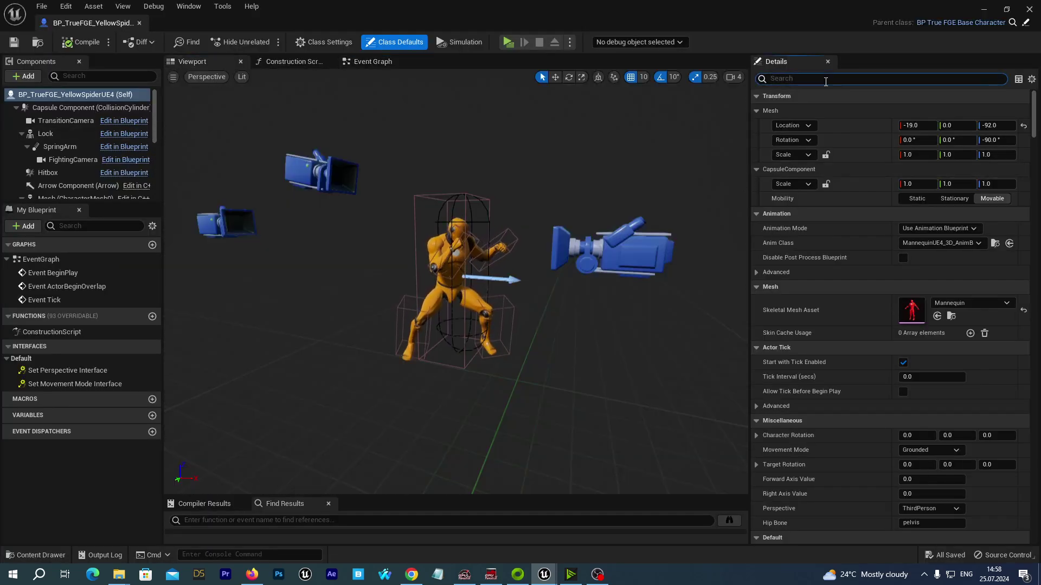
text(chara)
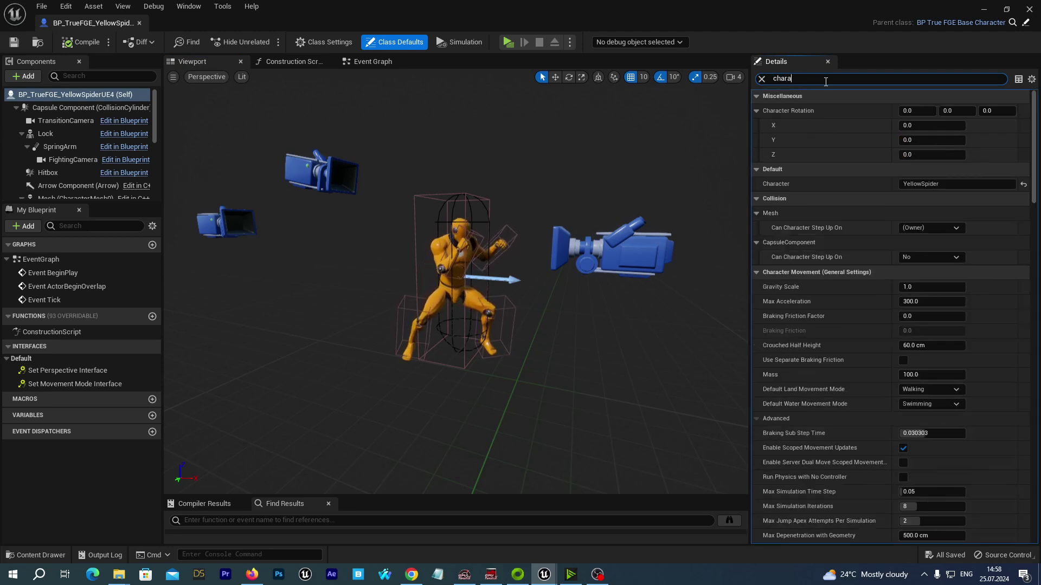
text(cter)
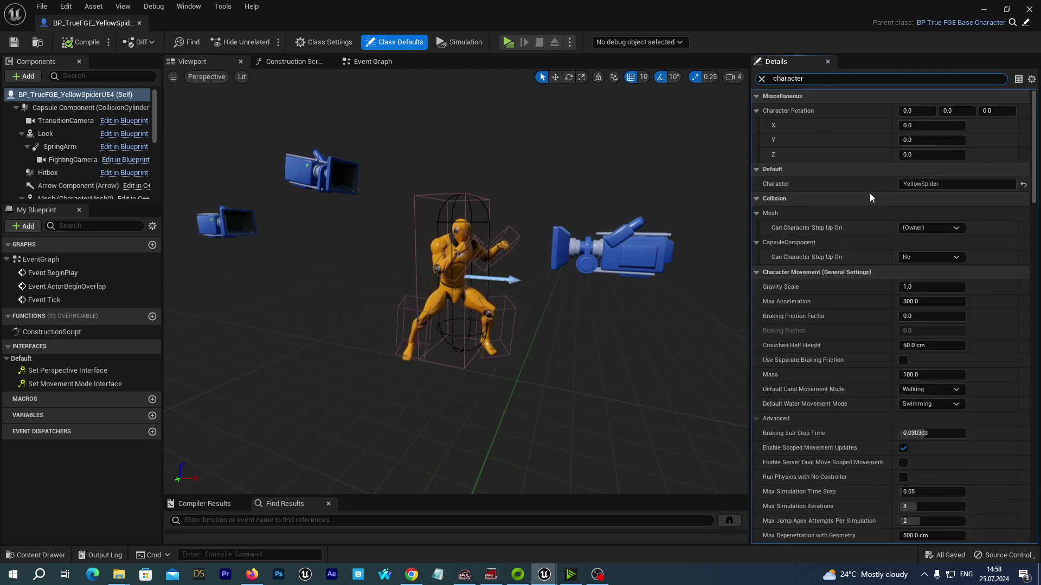
click(943, 184)
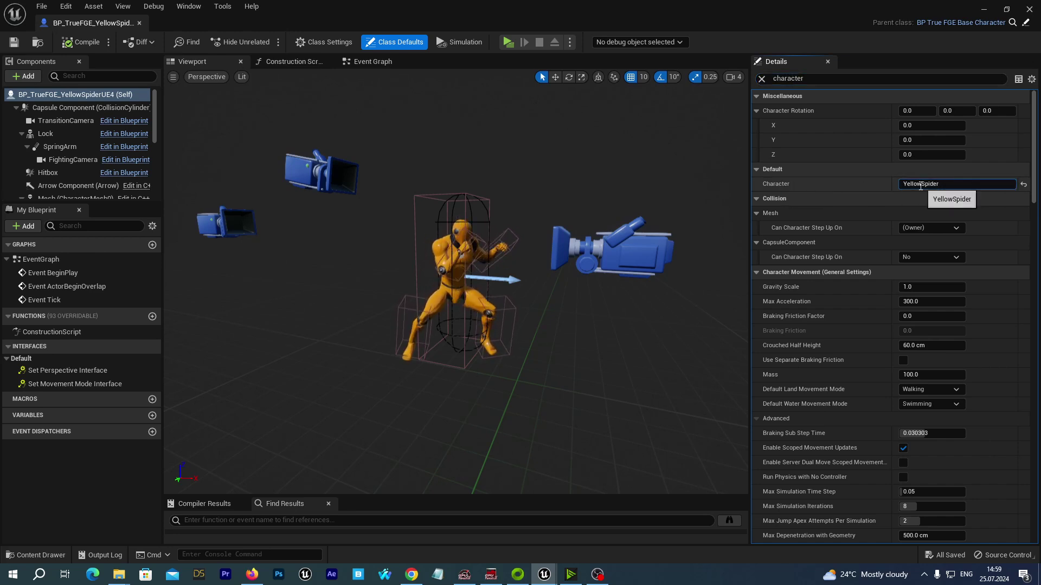
key(Return)
click(81, 41)
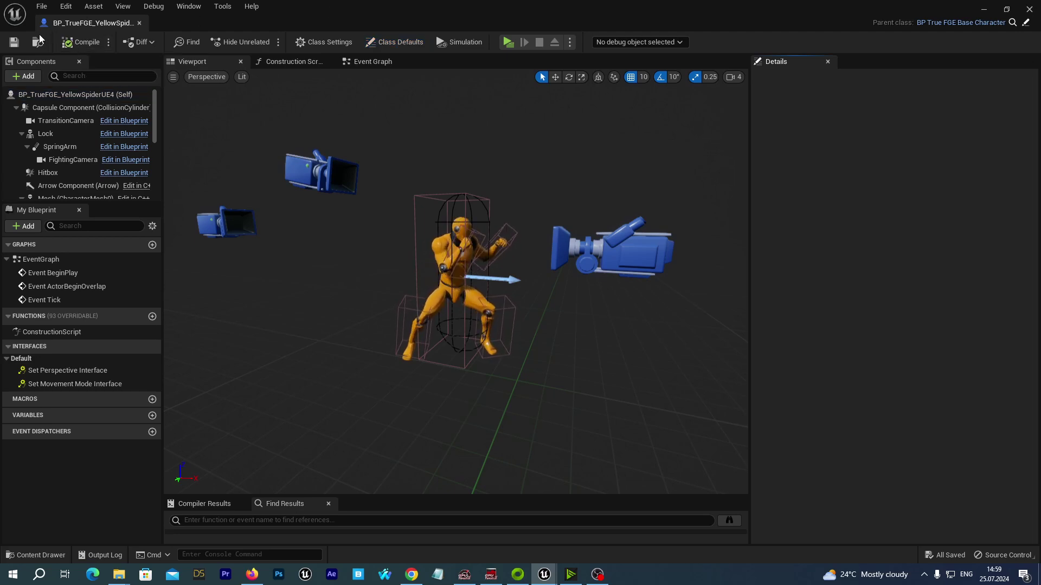
Step: Find and select BP_TrueFGE_YellowSpiderUE4 in the YellowSpider content folder
key(alt+Tab)
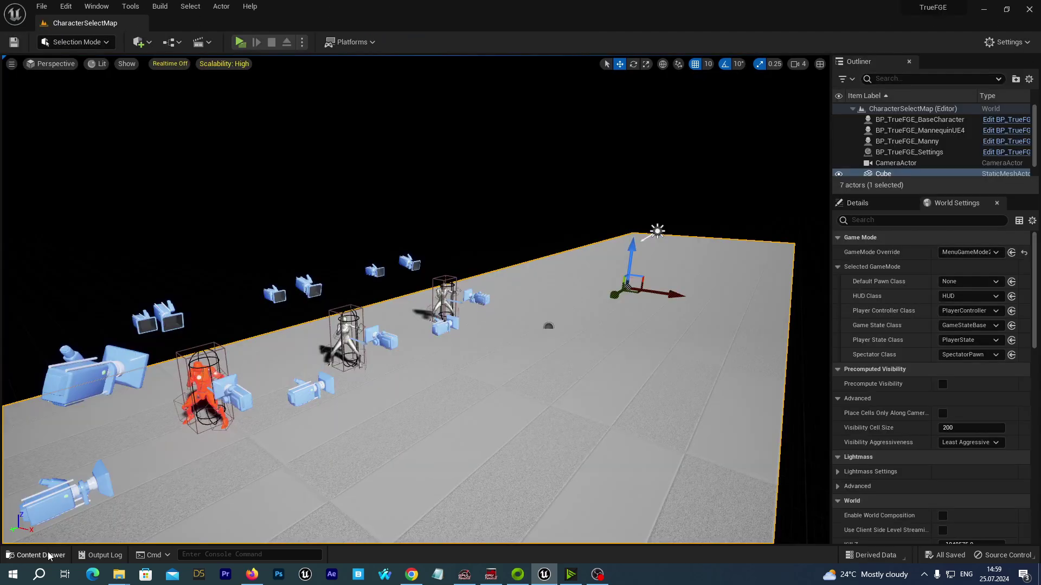
click(43, 554)
click(282, 287)
click(30, 554)
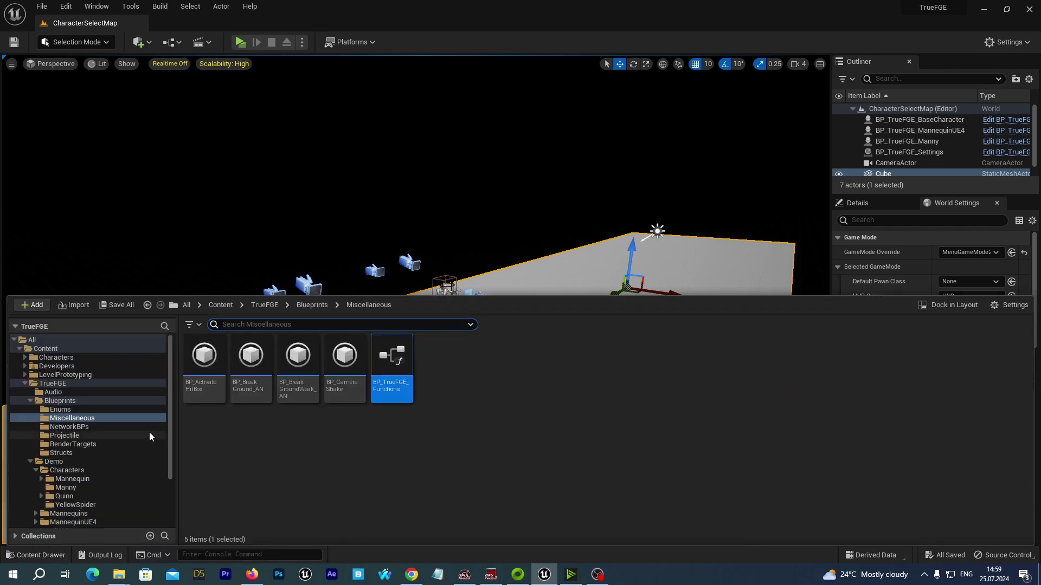
scroll(122, 447, down, 4)
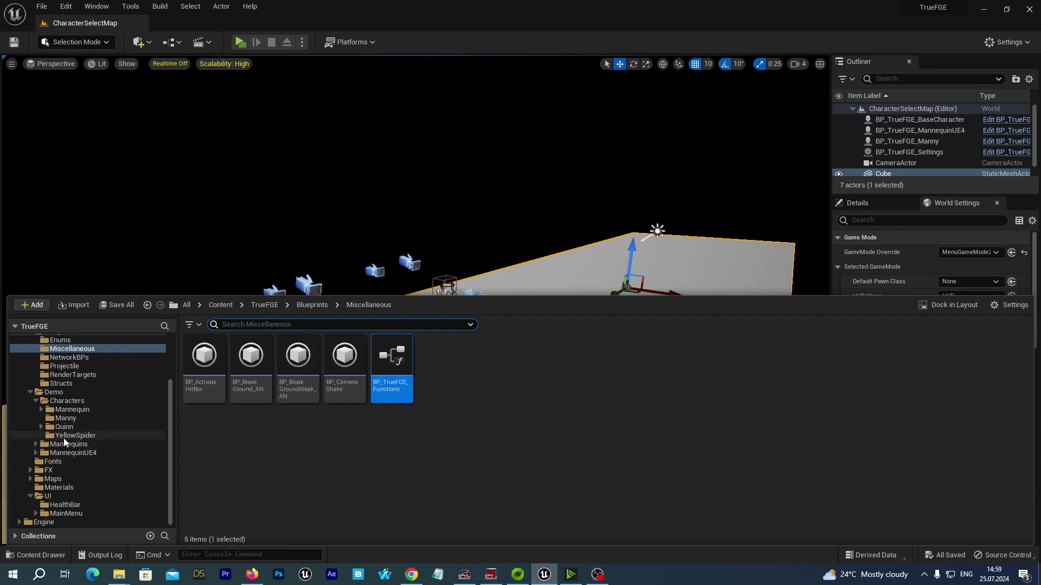
click(525, 190)
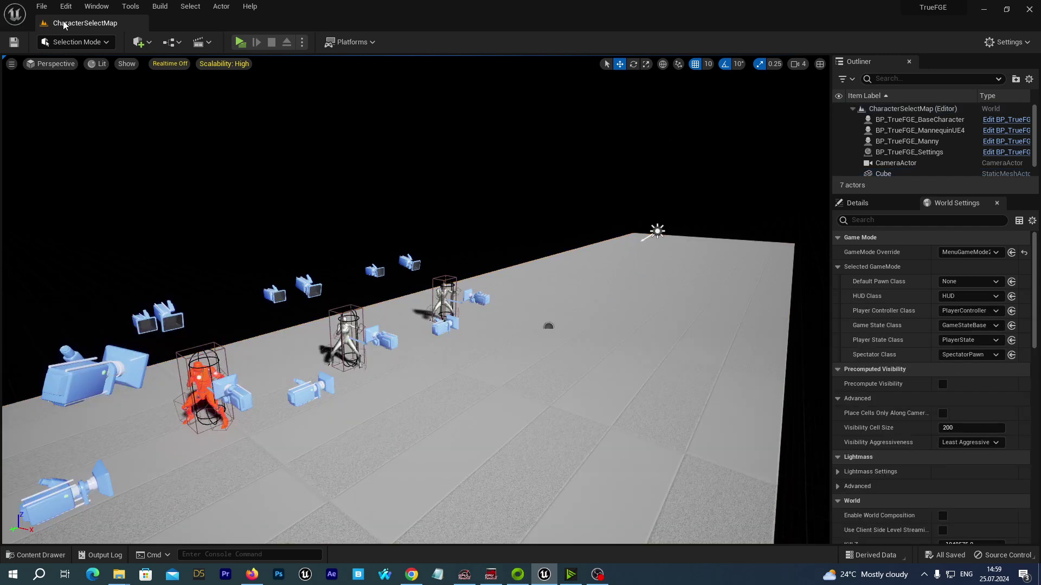
click(36, 556)
click(74, 436)
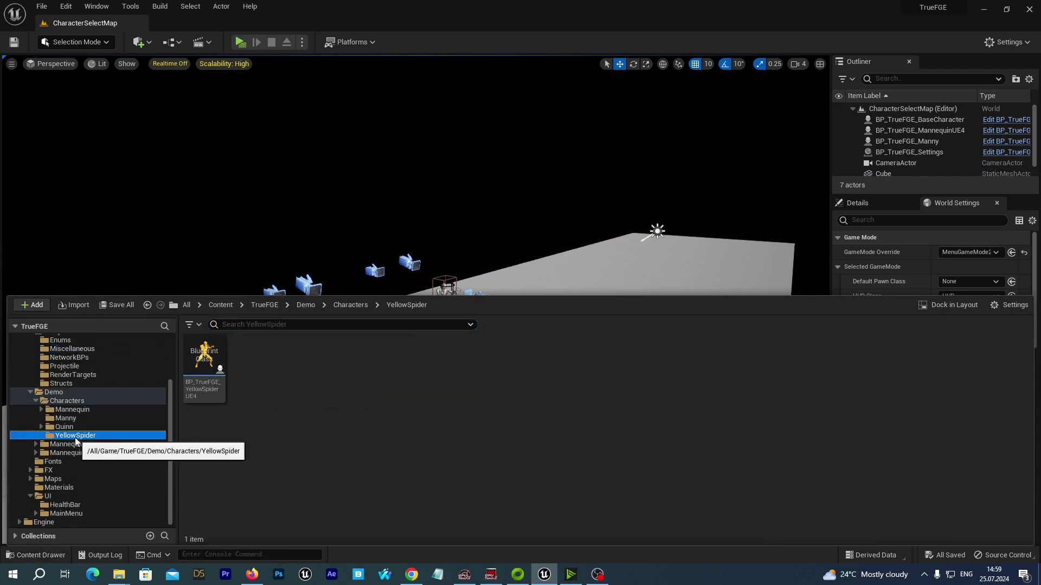
click(201, 352)
Step: Drag the YellowSpider Blueprint into the level lineup and save the level
drag(201, 352, 523, 274)
key(ctrl+s)
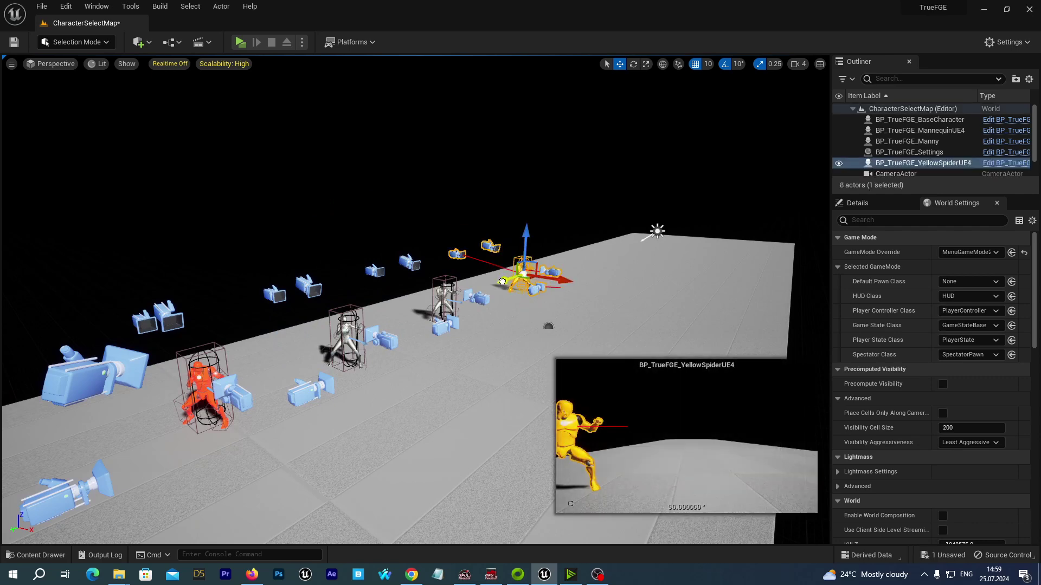
click(43, 554)
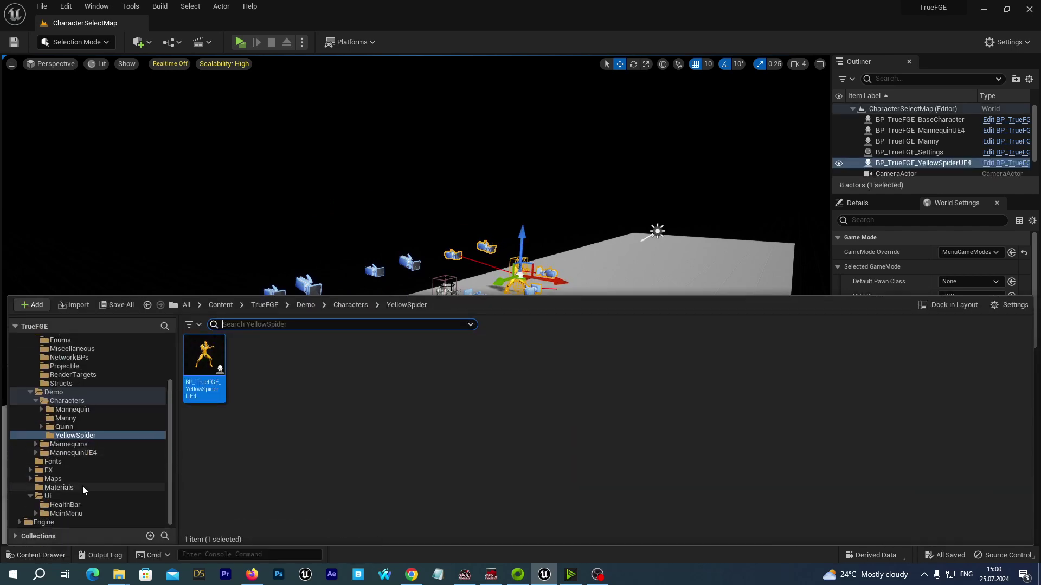
scroll(90, 460, up, 3)
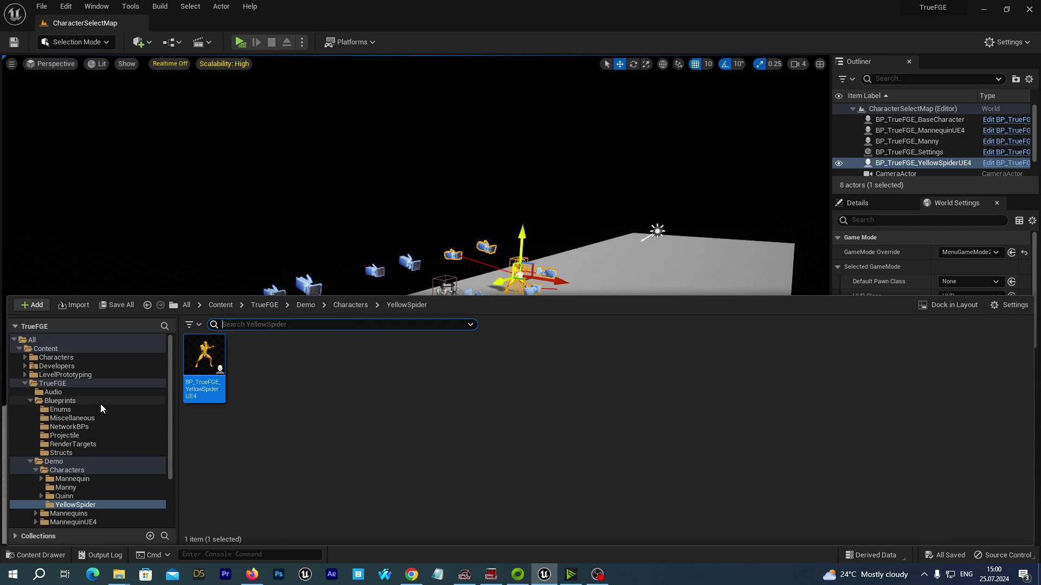
Step: Go to TrueFGE > Blueprints > RenderTargets and select MannequinUE4_RT
click(94, 444)
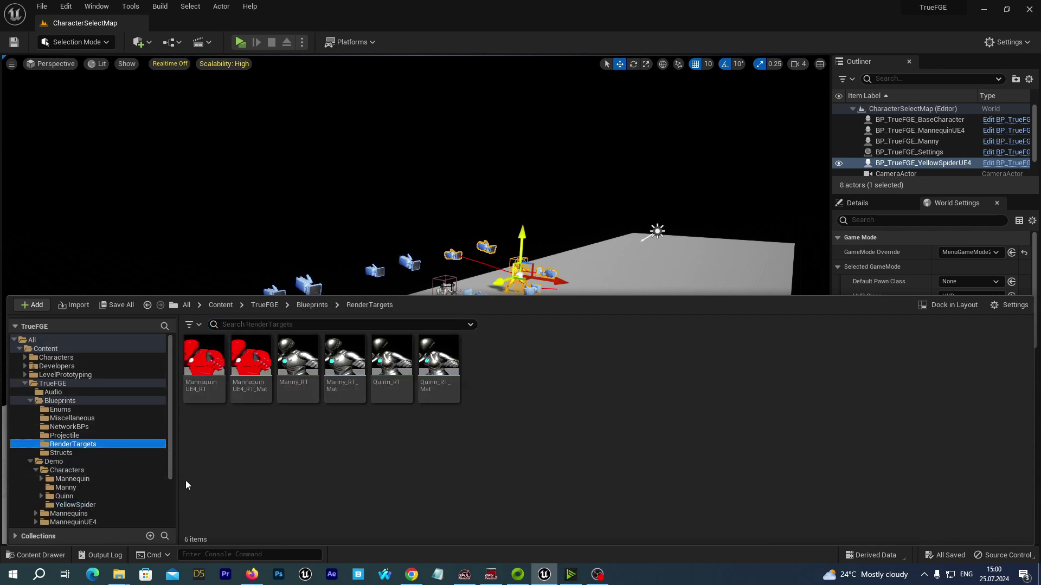
click(53, 383)
click(59, 400)
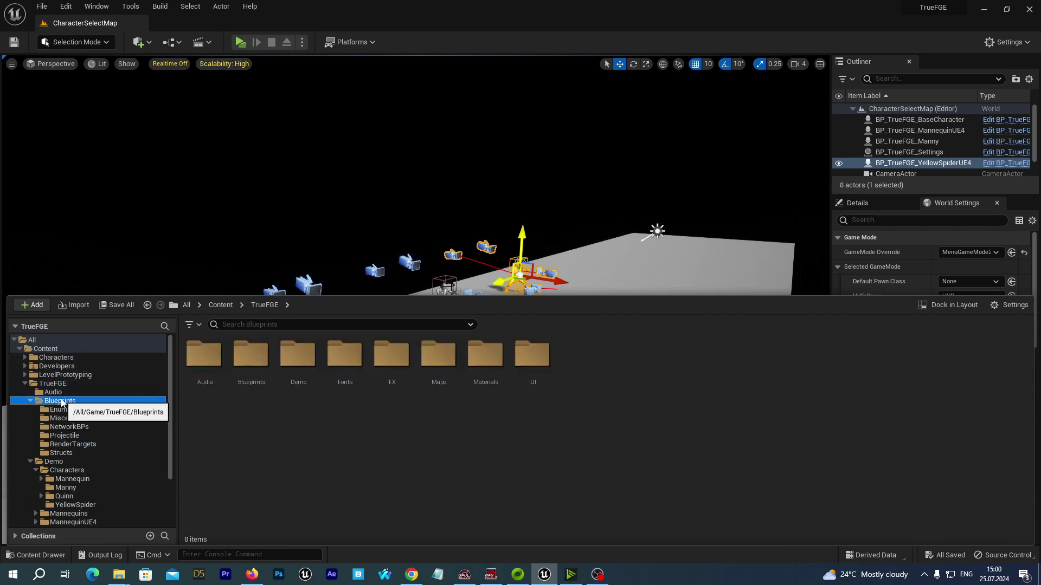
click(70, 444)
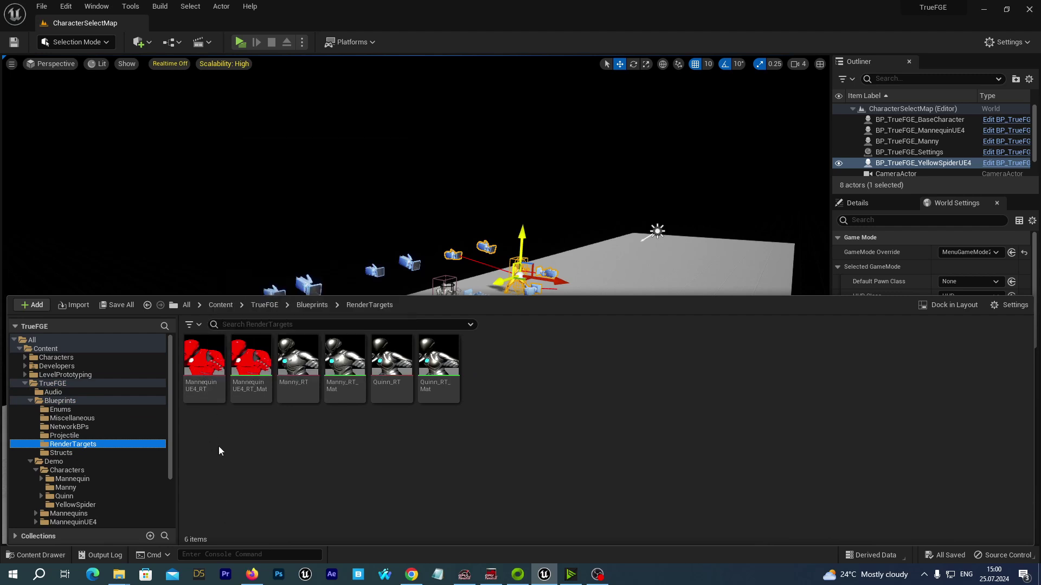
click(204, 364)
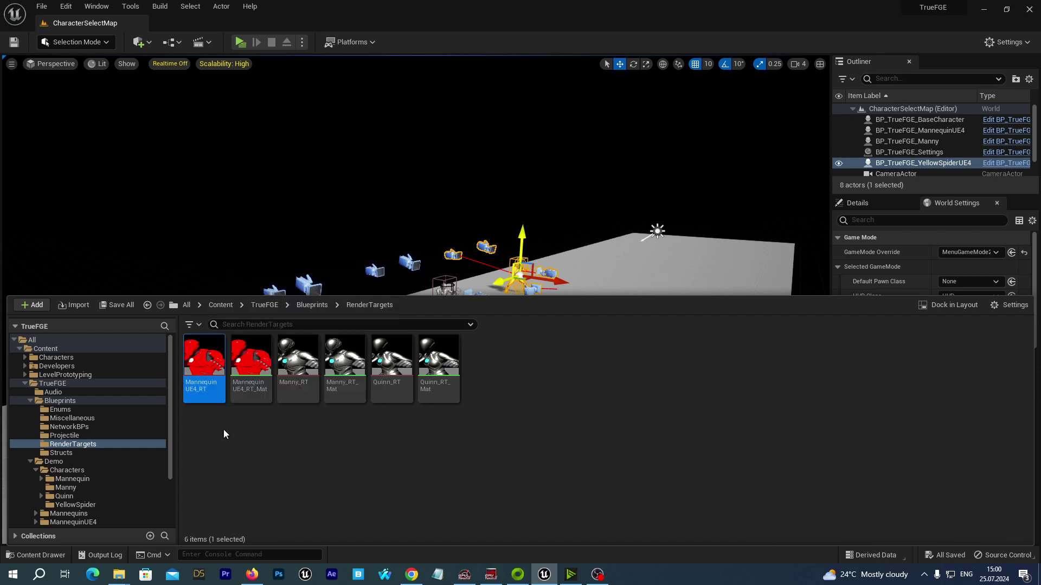
Step: Duplicate MannequinUE4_RT and name the copy YellowSpider_RT
right_click(209, 373)
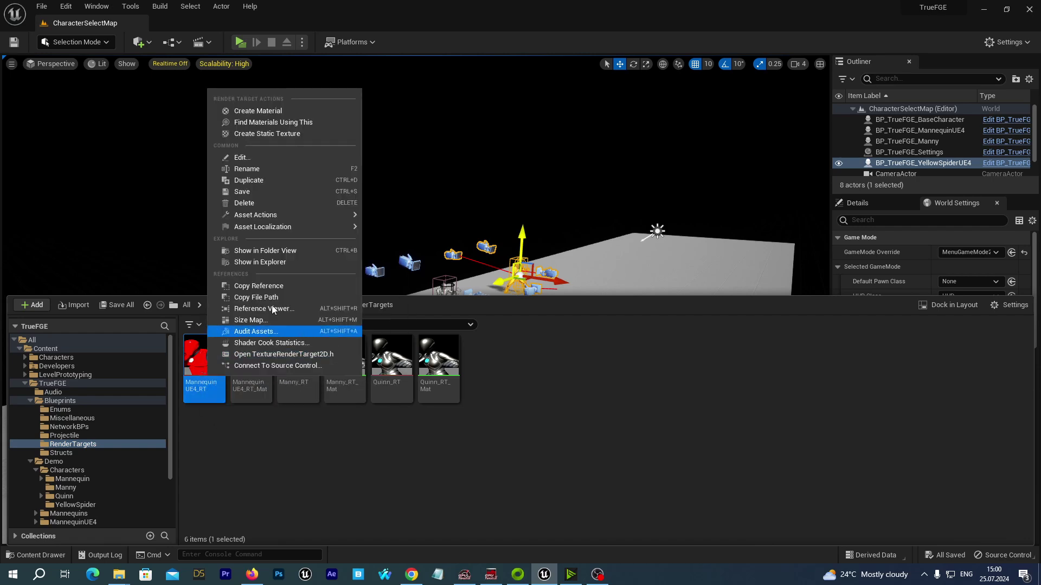
click(263, 180)
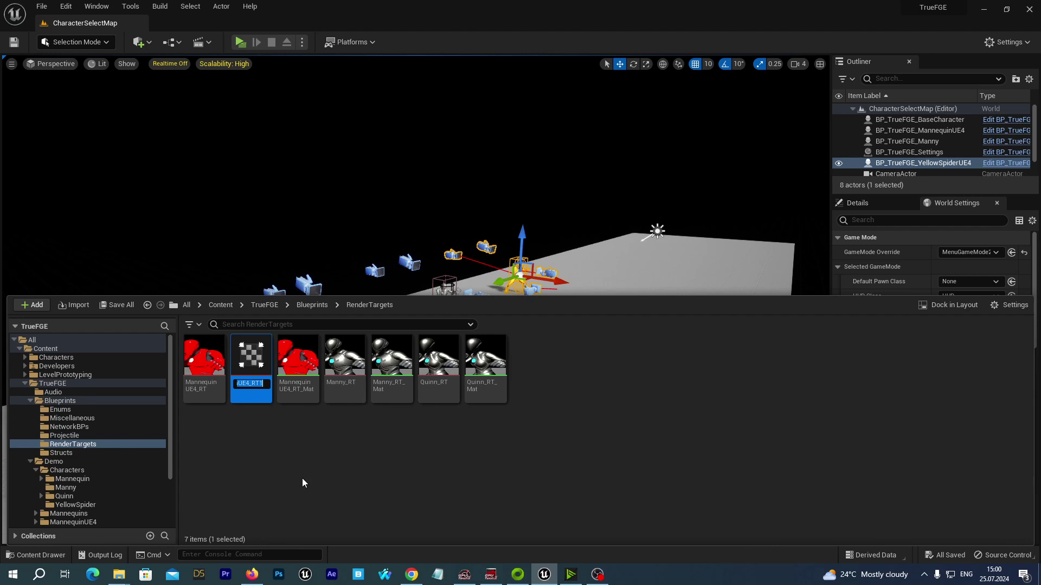
key(BackSpace)
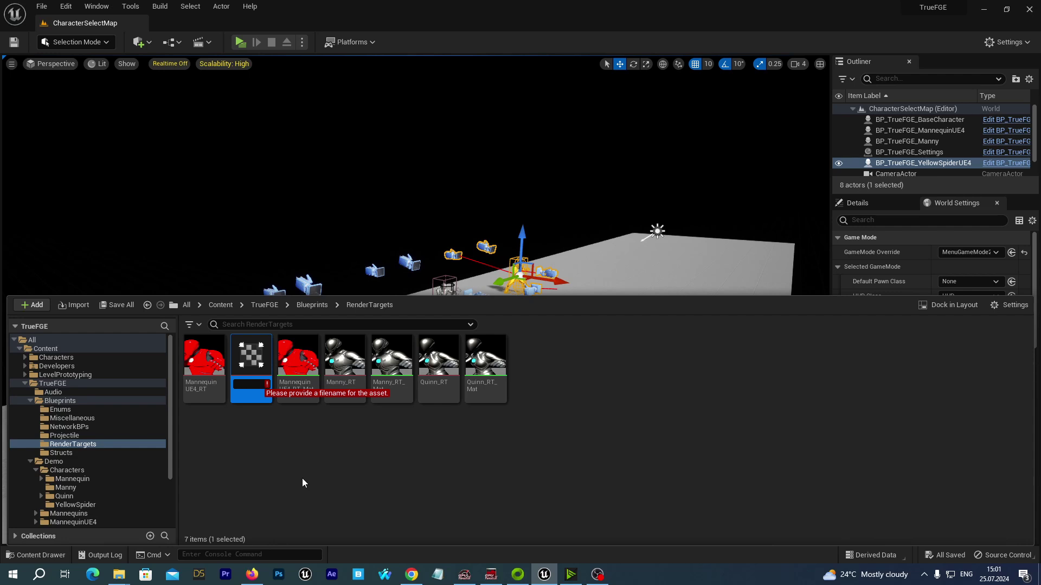
text(Ye)
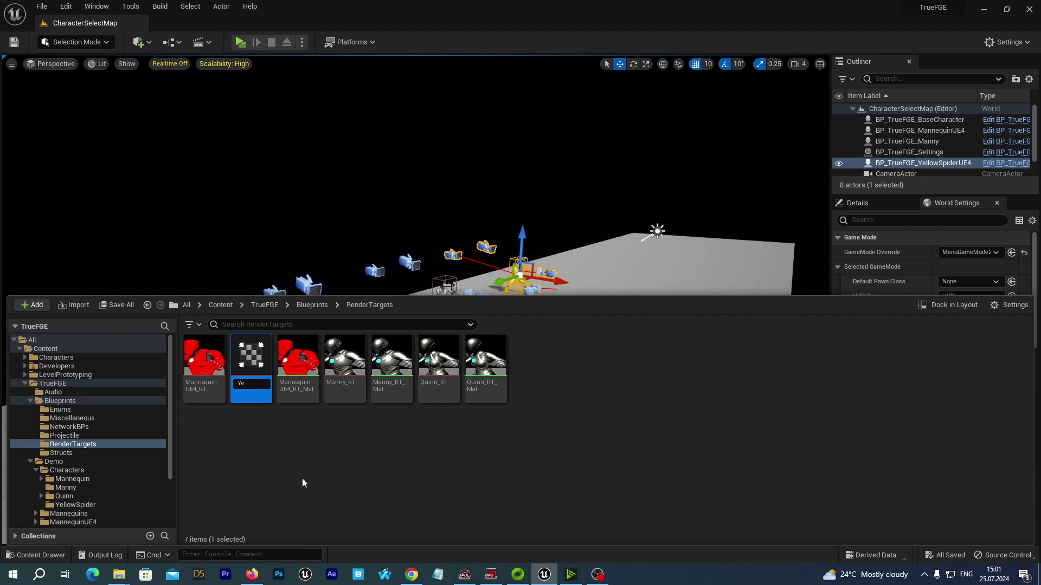
text(ow)
text(Spider)
text(_)
text(RT)
key(Return)
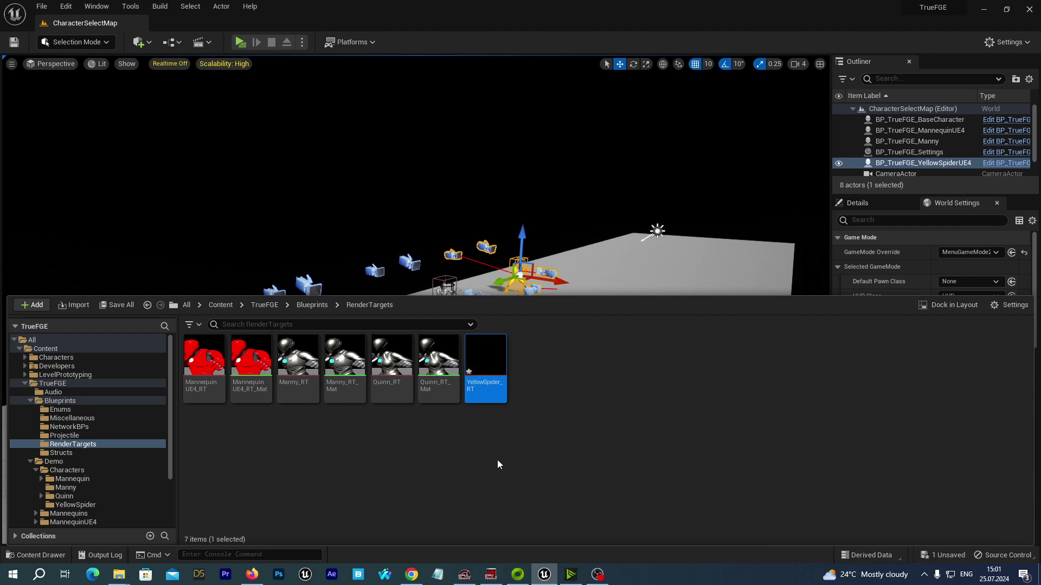
Step: Create material YellowSpider_RT_Mat from YellowSpider_RT and save both new assets
right_click(481, 361)
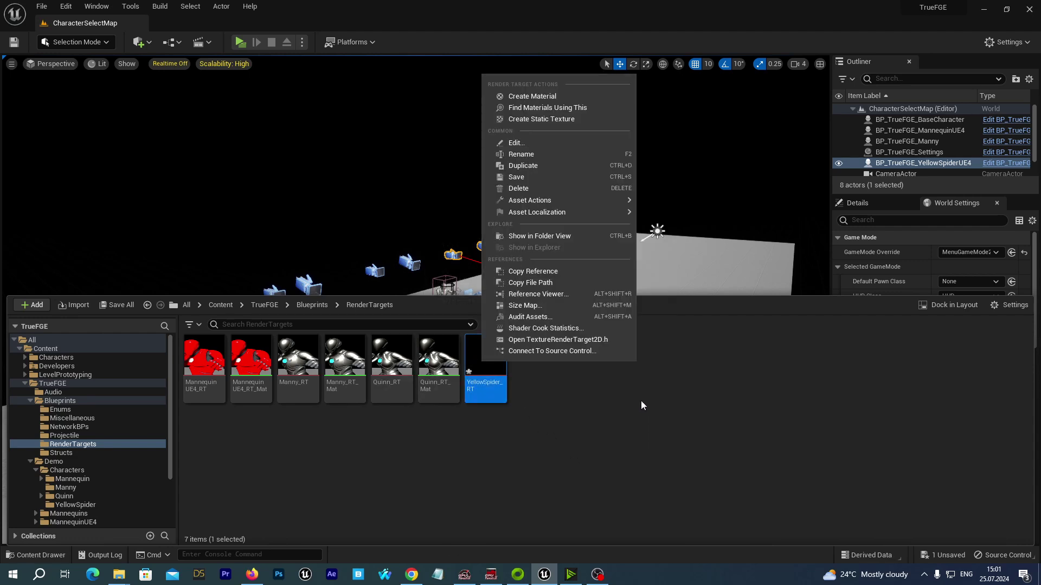
click(516, 96)
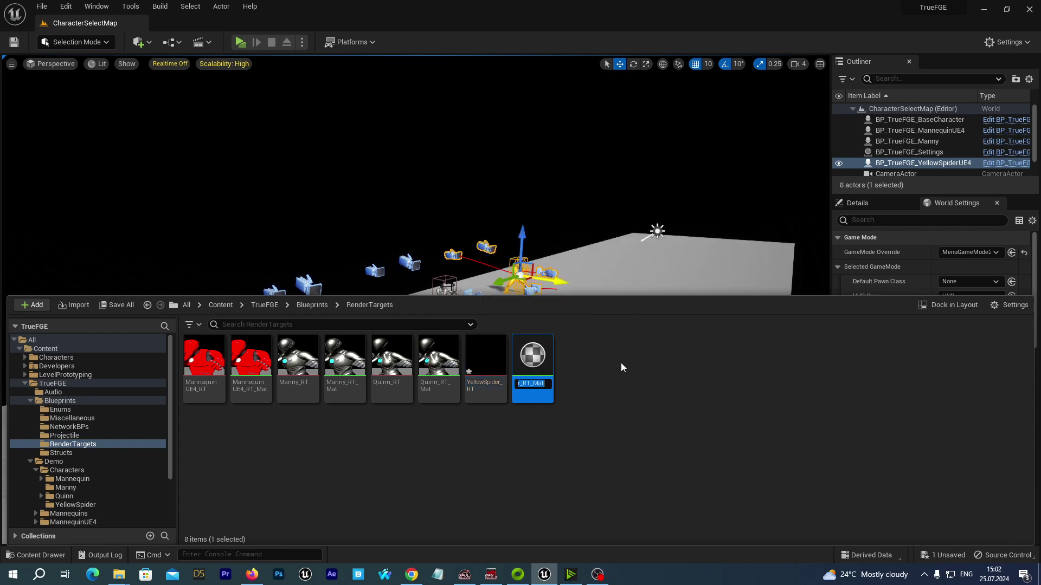
key(Return)
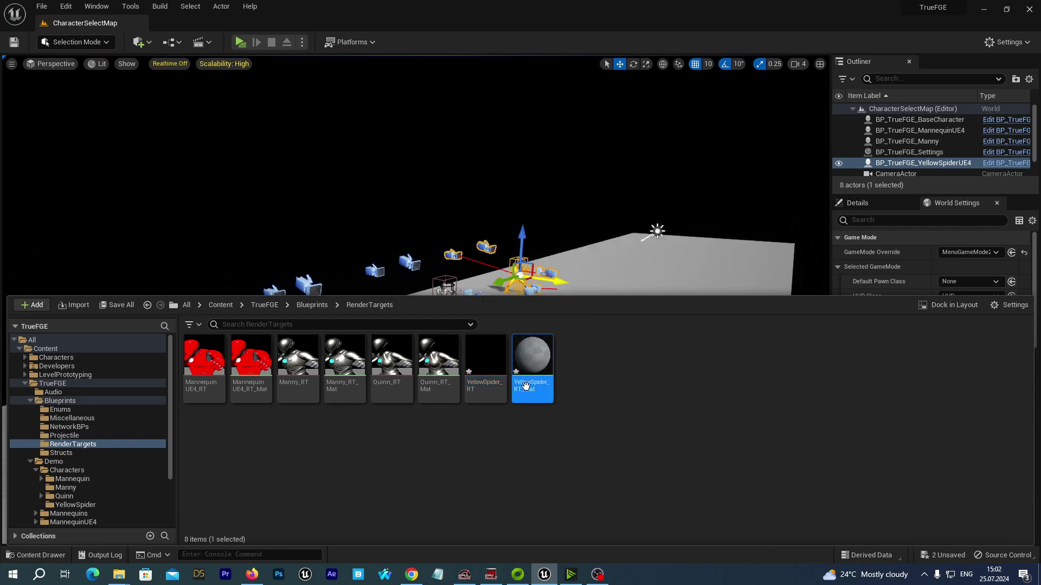
click(117, 304)
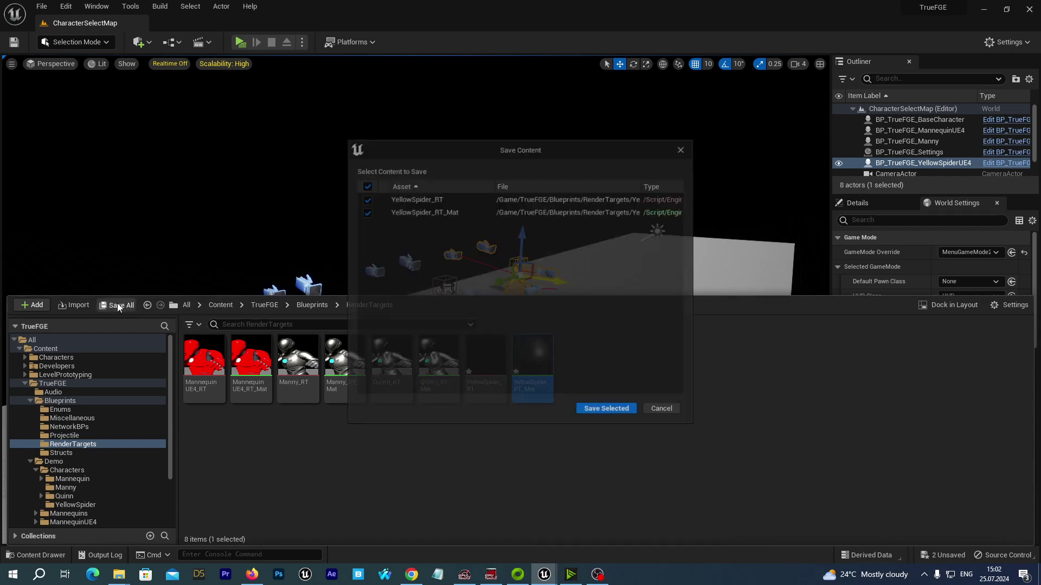
click(591, 410)
click(588, 432)
Step: Select the YellowSpider actor in the level and turn on its Photomodel property
right_drag(588, 432, 531, 337)
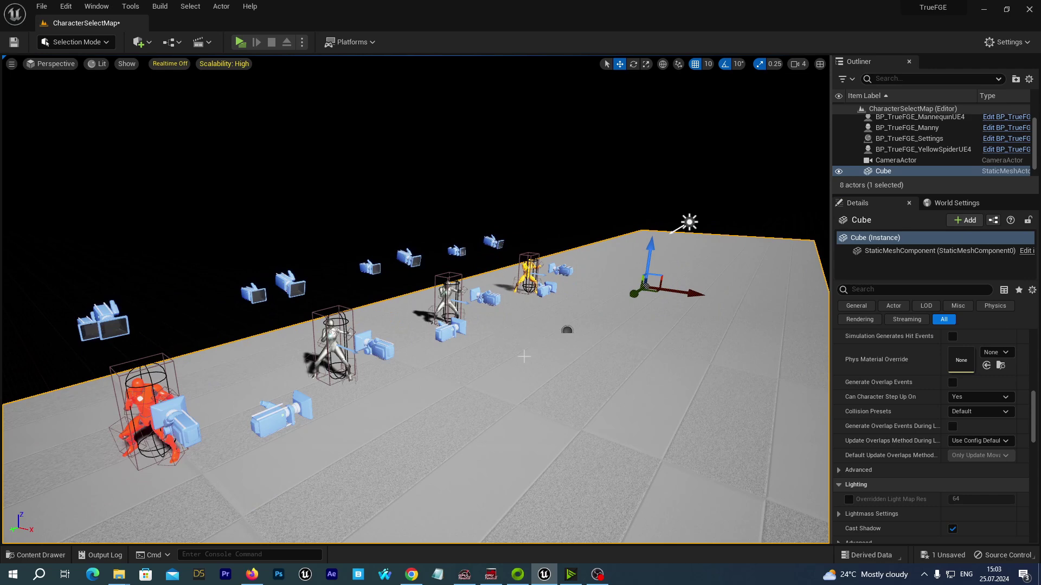
click(524, 269)
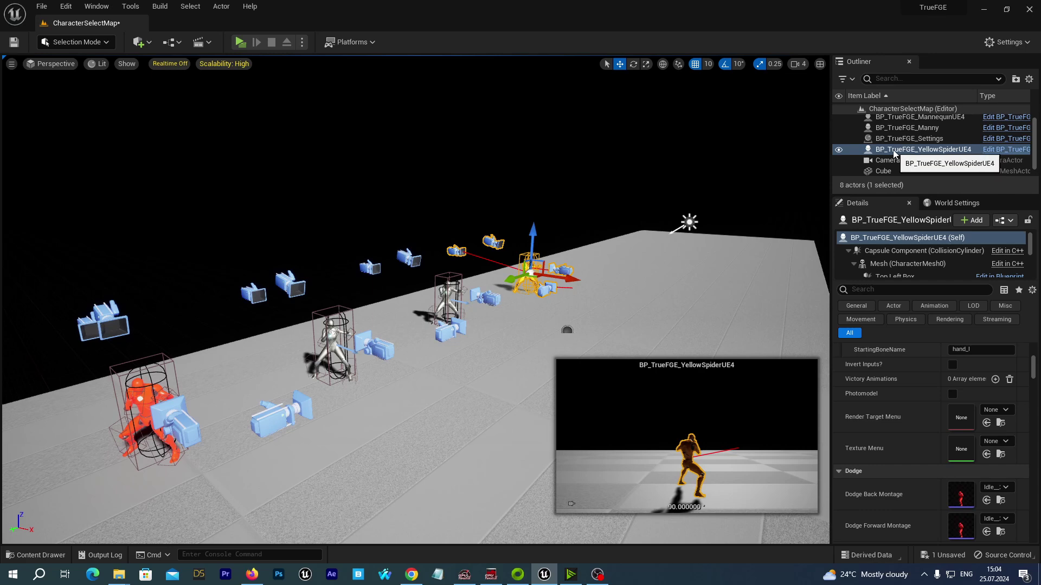
scroll(880, 401, up, 5)
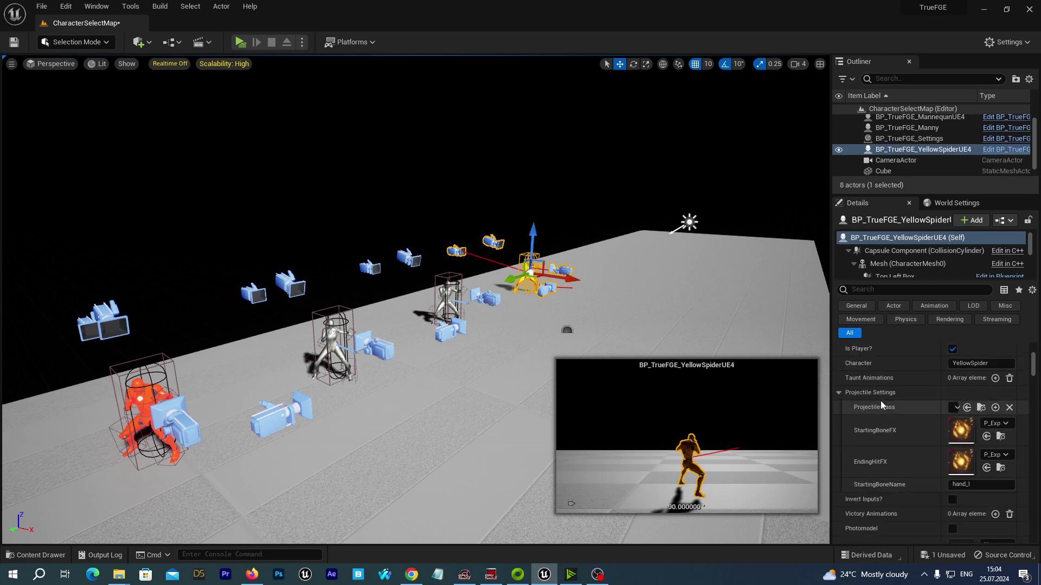
scroll(880, 401, up, 3)
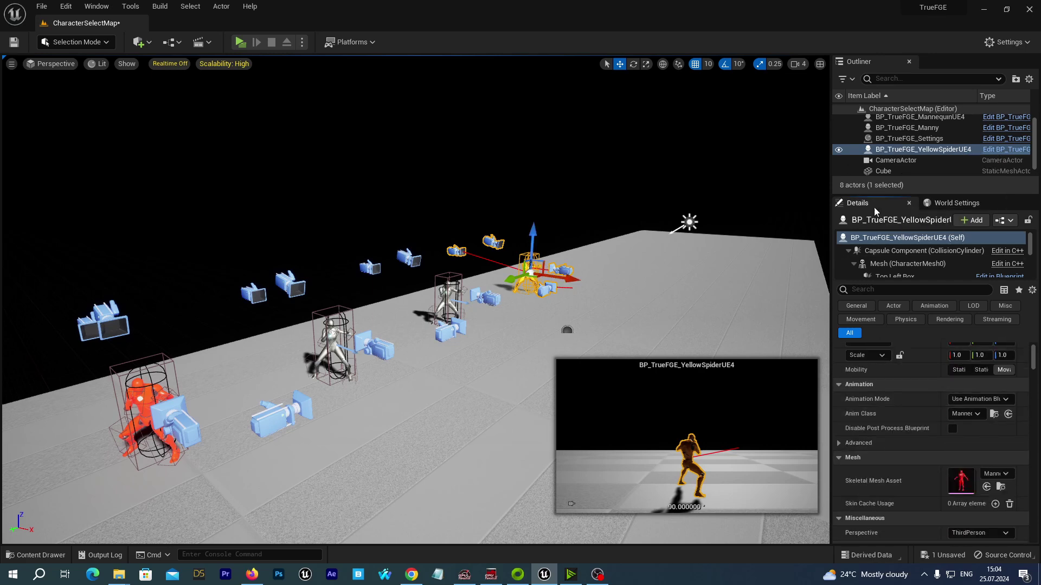
click(880, 291)
text(photo)
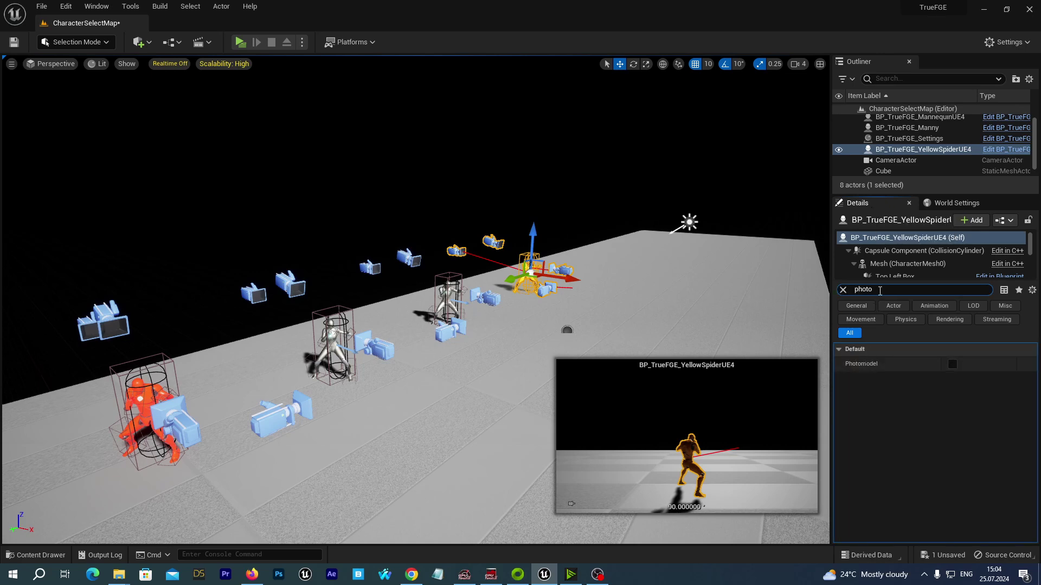
click(952, 364)
Step: Switch the selection between the floor cube and the YellowSpider character, ending on the cube
click(464, 428)
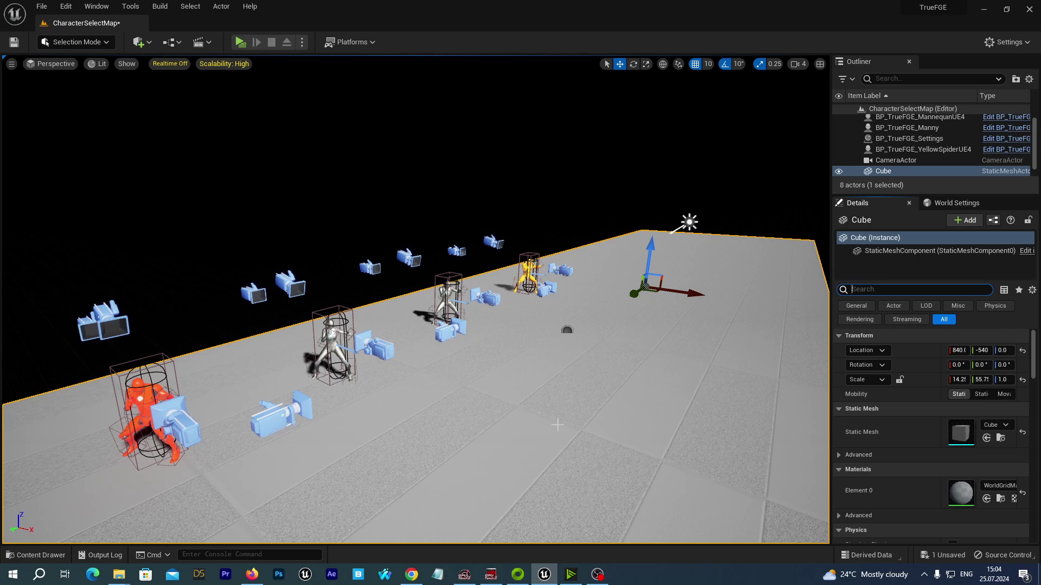
click(562, 272)
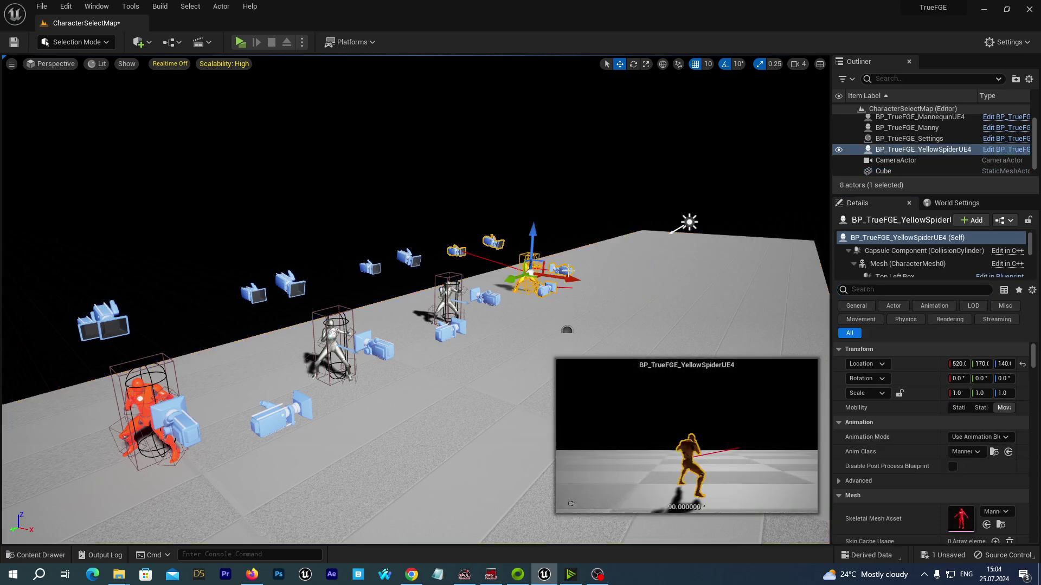
click(564, 260)
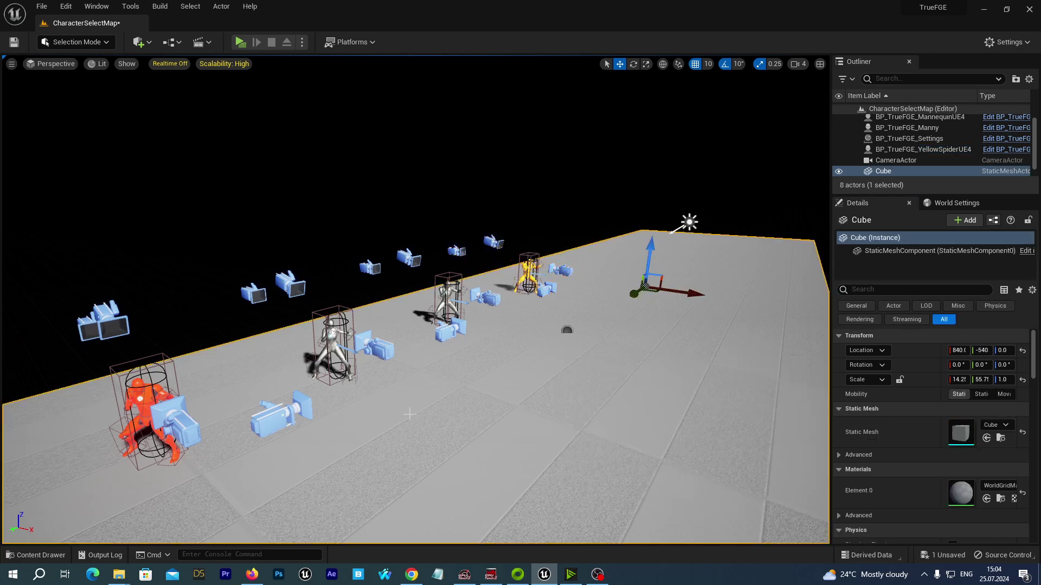
click(564, 272)
click(488, 416)
click(36, 553)
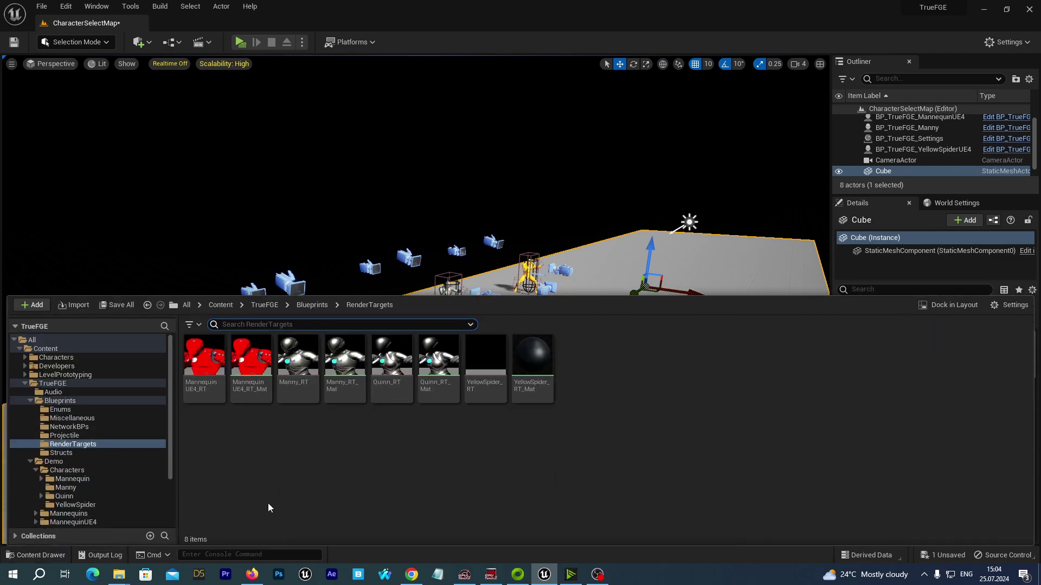
Step: Save the level and test play, picking YellowSpider for both Player 1 and Player 2
key(ctrl+s)
click(239, 42)
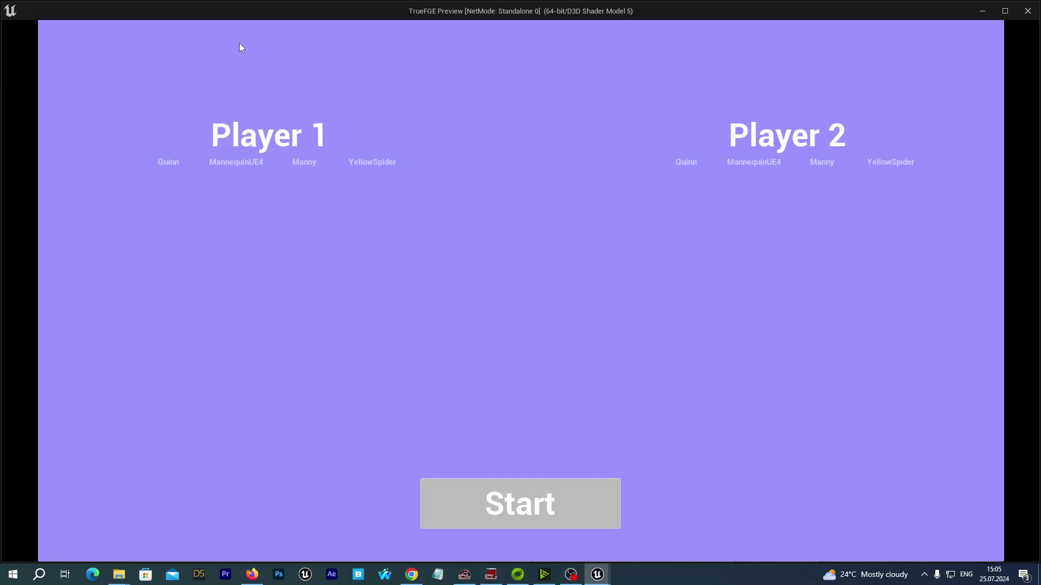
click(384, 231)
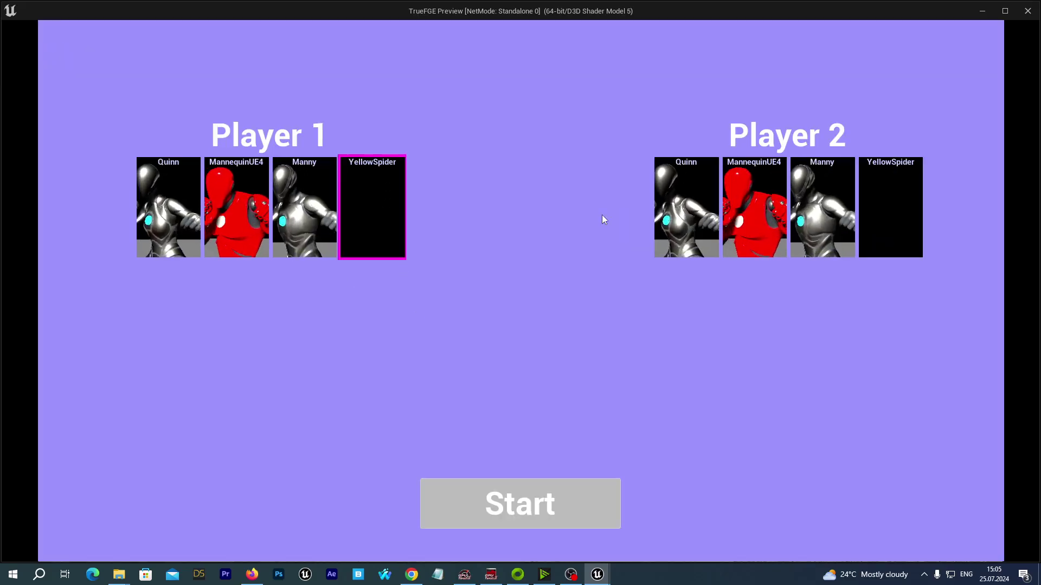
click(904, 217)
key(Escape)
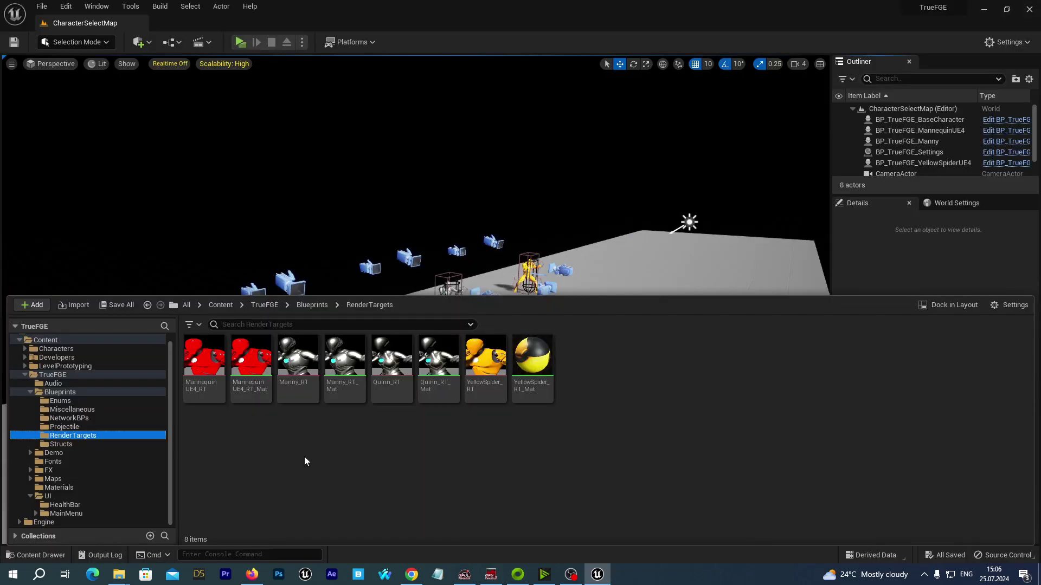
Step: Select the floor Cube in the level
click(623, 268)
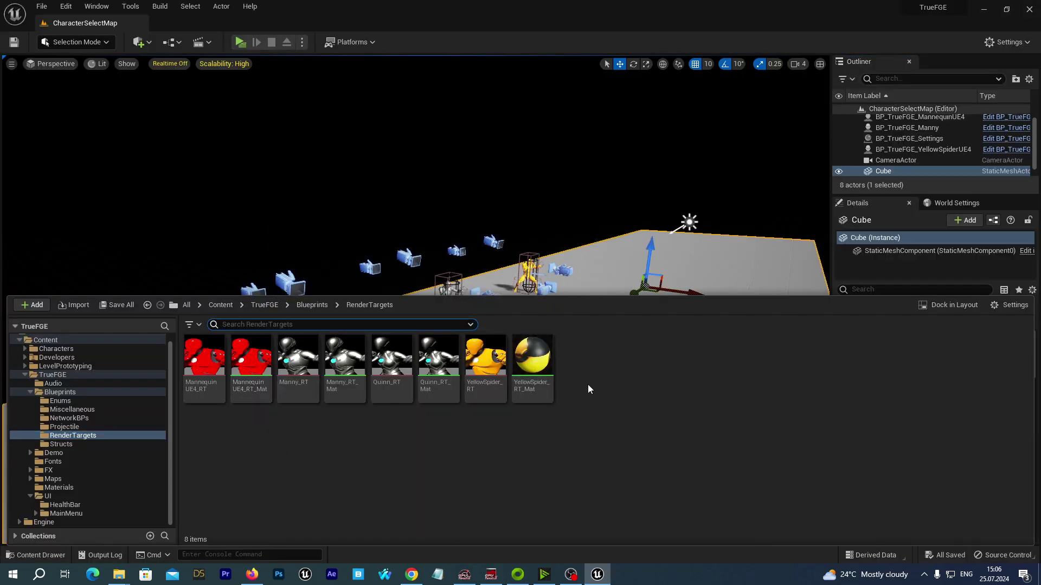
mouse_move(509, 378)
mouse_move(533, 362)
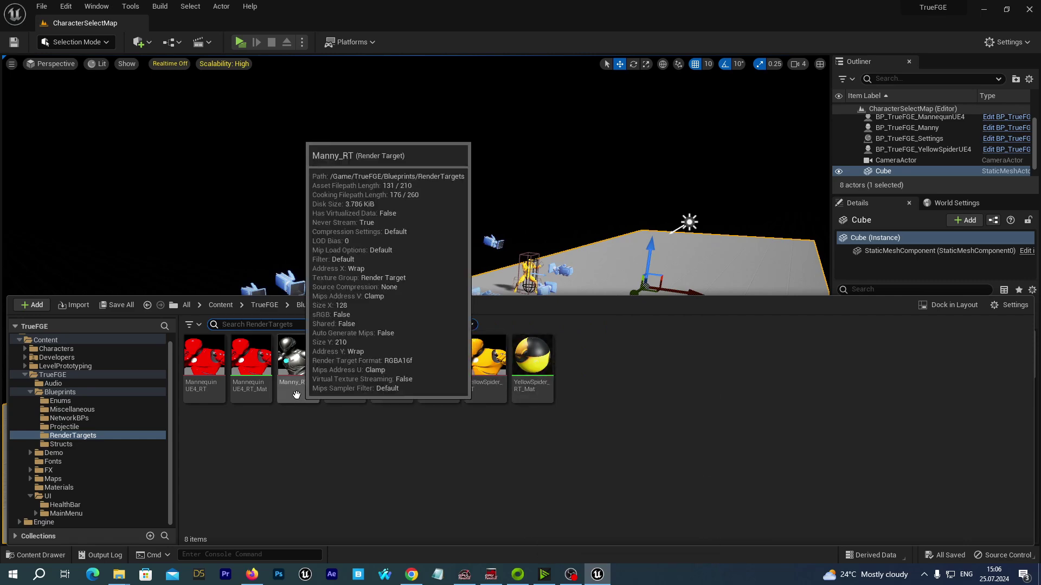
mouse_move(243, 406)
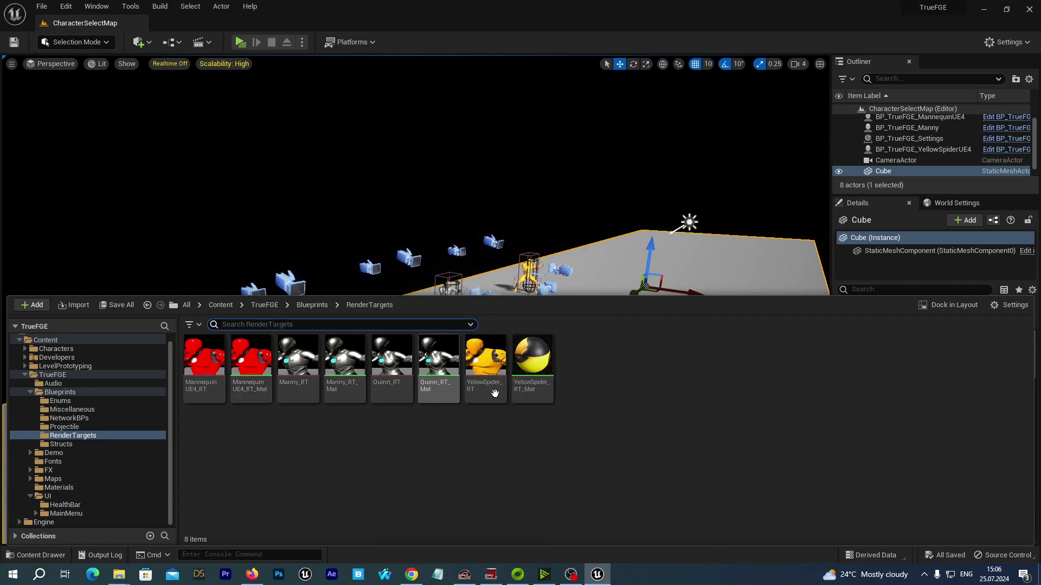
Step: Make YellowSpider_RT_Mat a User Interface material with texture RGB driving Final Color, then apply and save
double_click(537, 368)
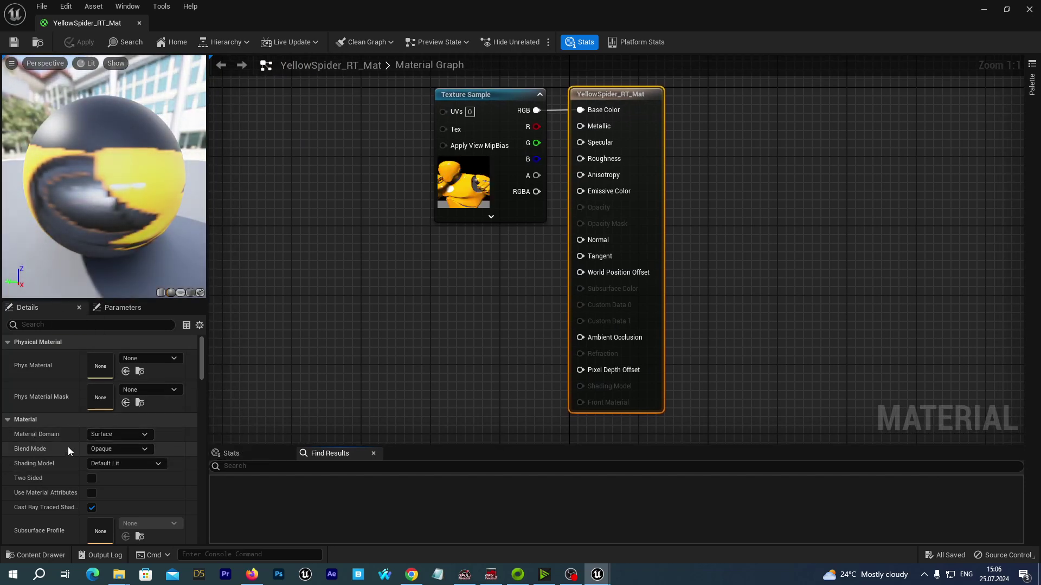
click(108, 434)
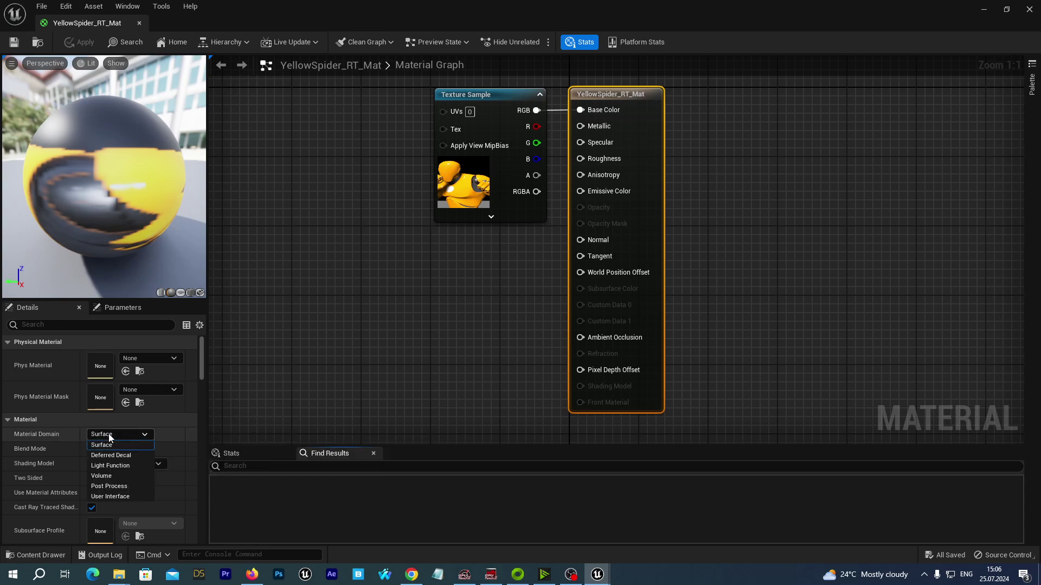
click(112, 497)
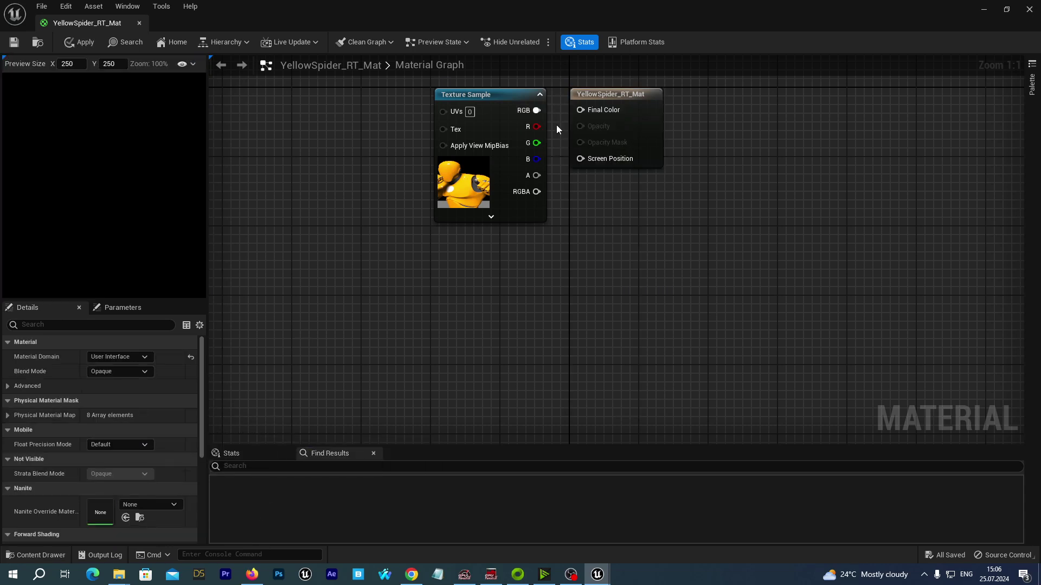
drag(538, 110, 580, 110)
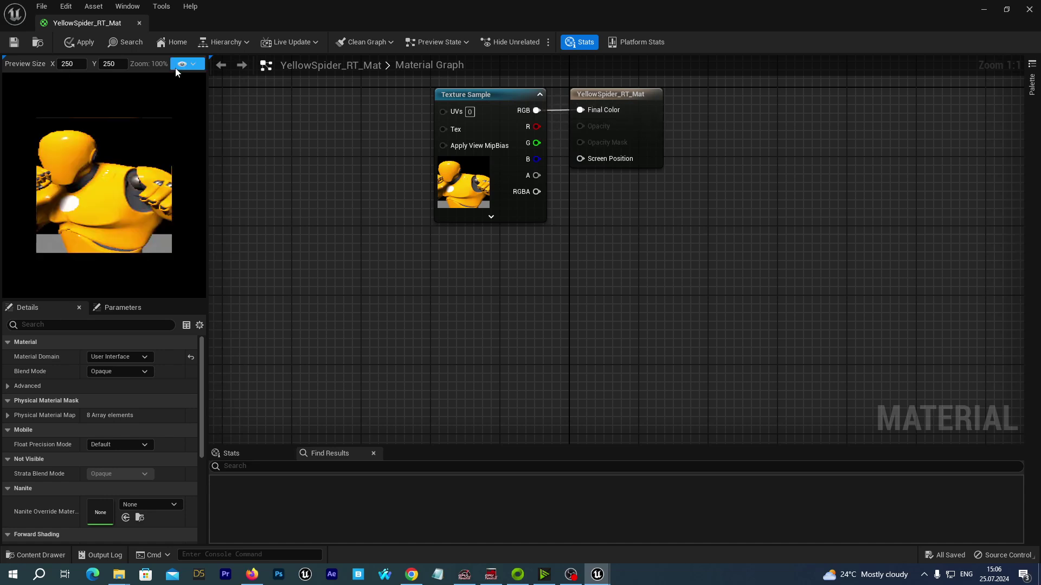
click(83, 43)
click(14, 43)
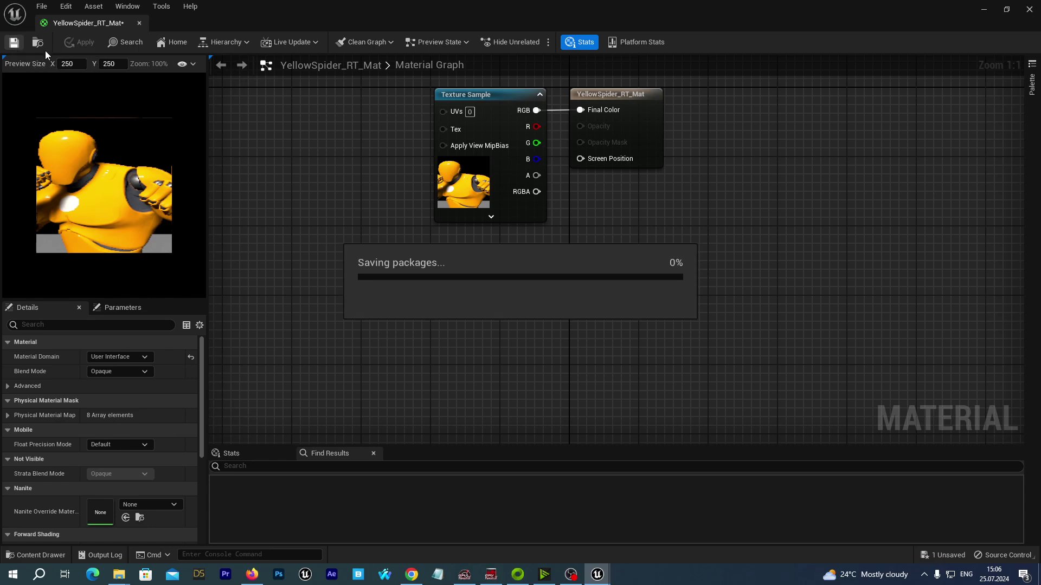
Step: Close the YellowSpider_RT_Mat material editor
click(1029, 9)
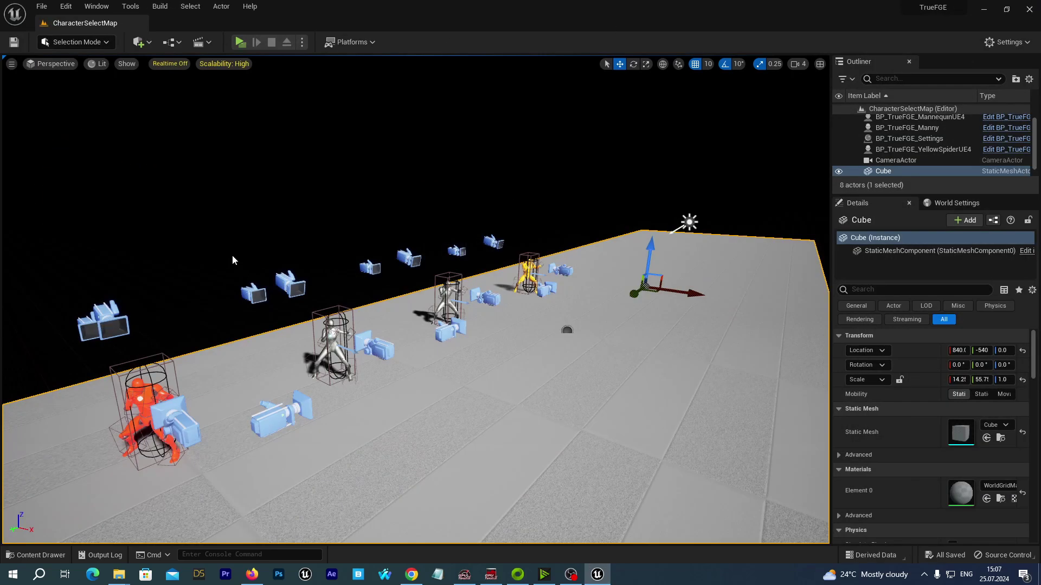
click(35, 555)
click(36, 555)
Step: Test-play the game with MannequinUE4 as Player 1 and YellowSpider as Player 2
click(239, 42)
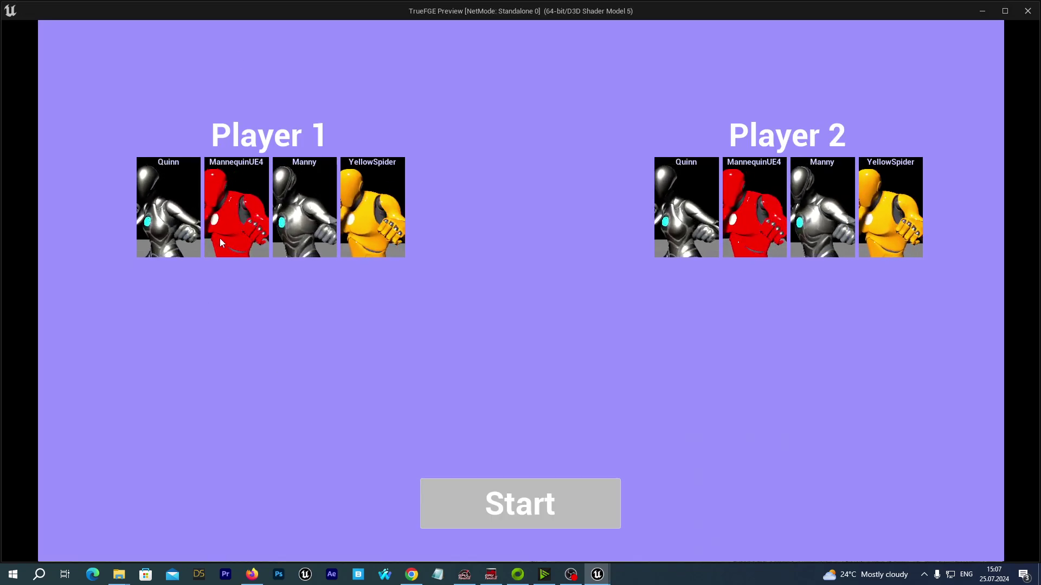
click(231, 211)
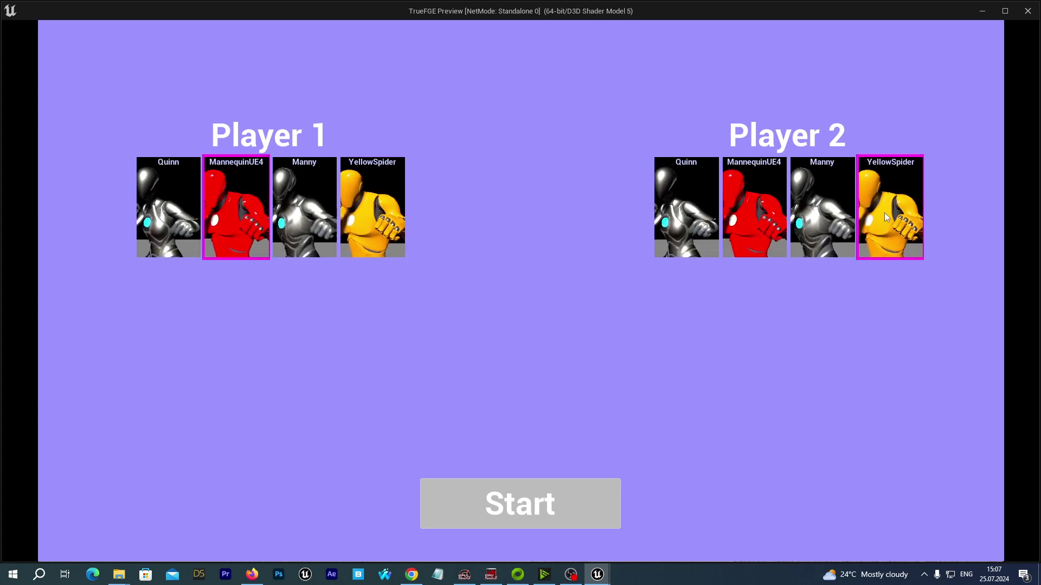
click(791, 223)
key(Right)
click(494, 508)
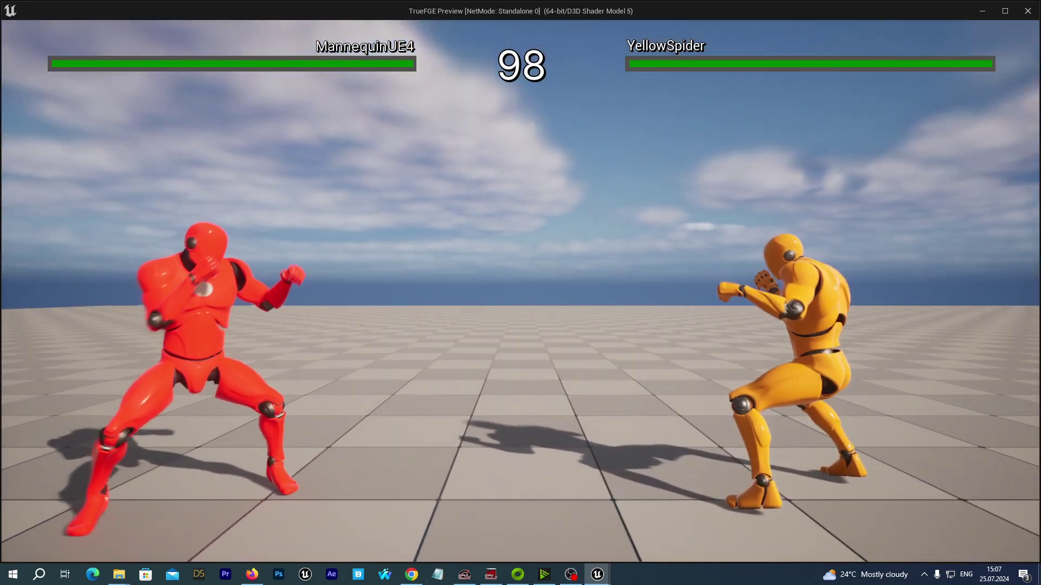
Step: Attack YellowSpider briefly, end the test play, and show the content drawer
key(Right)
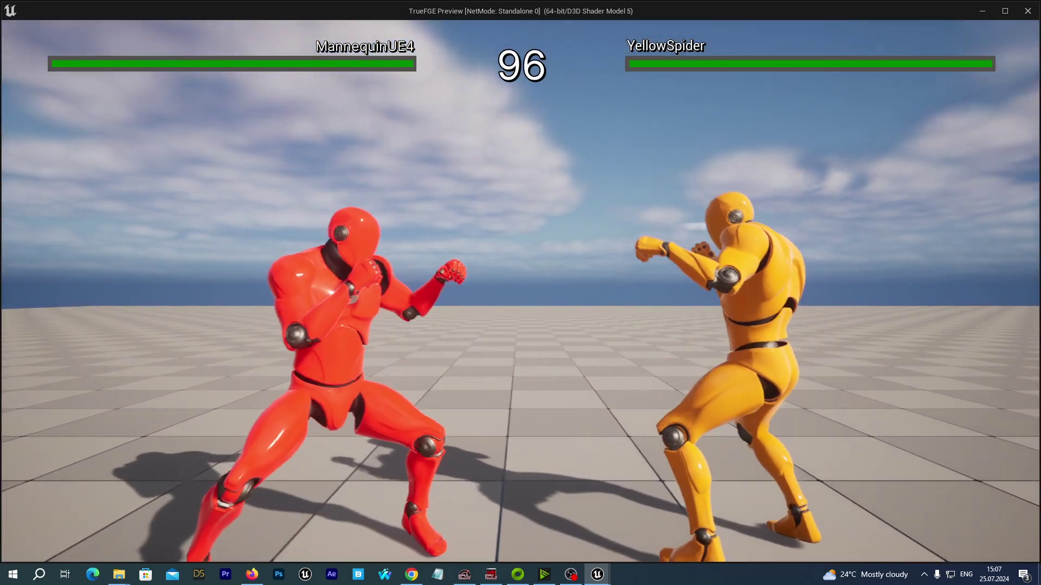
key(j)
key(j)
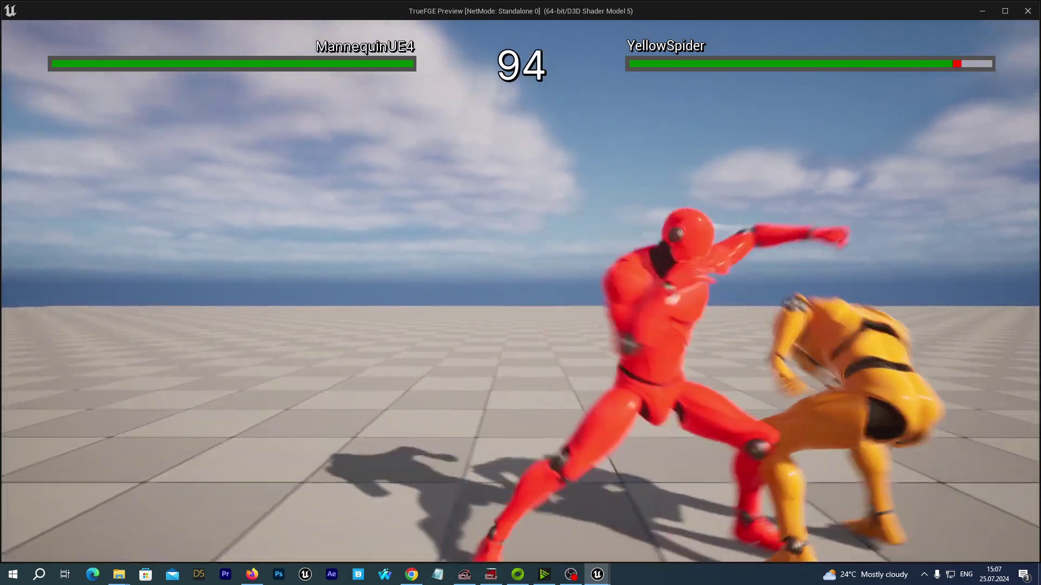
key(Escape)
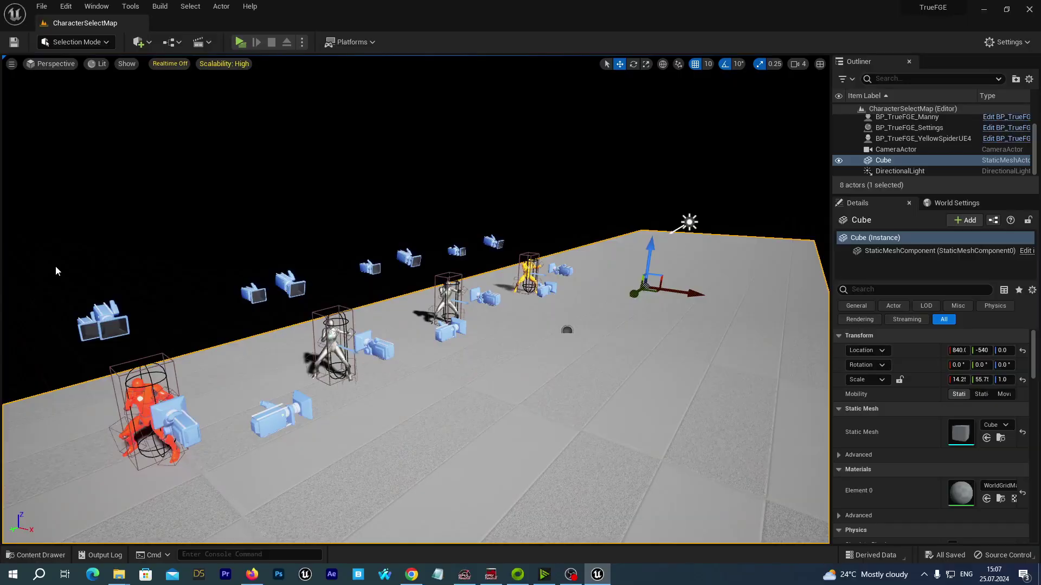
click(33, 555)
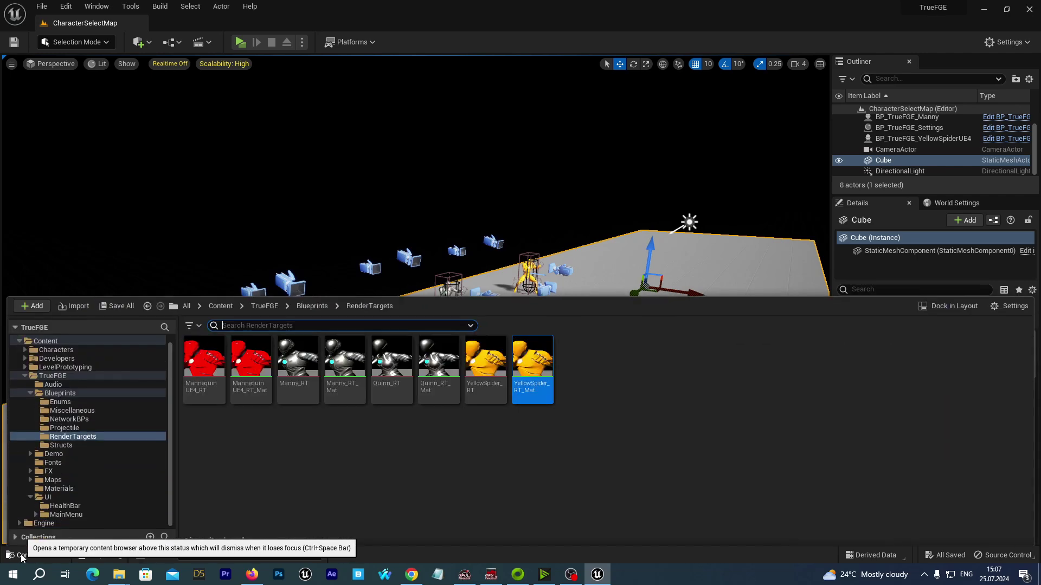
Step: Open GameInstanceBP from Blueprints and review the CharacterLeft and CharacterRight defaults
click(52, 394)
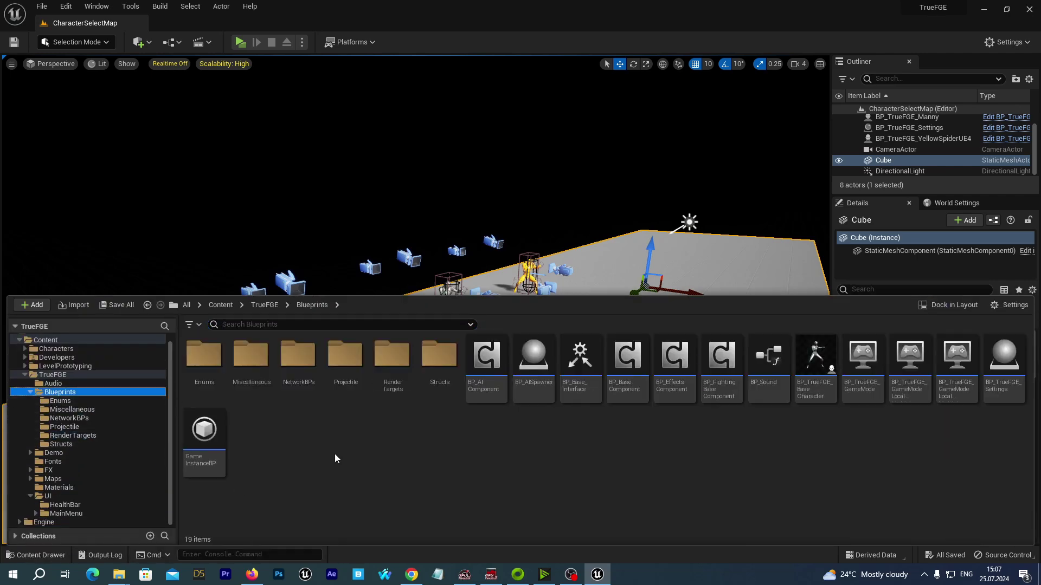
double_click(212, 439)
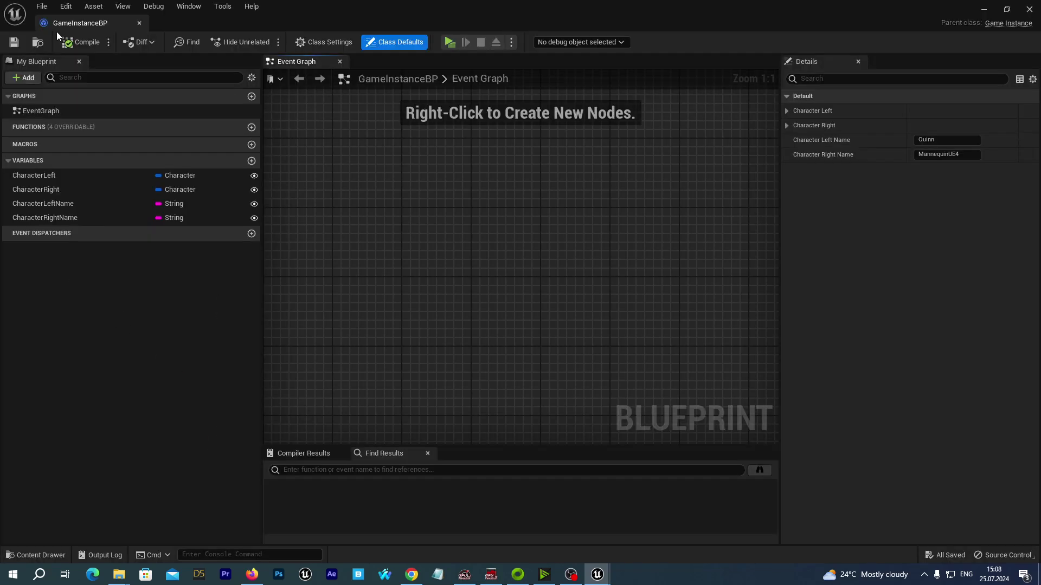
click(64, 176)
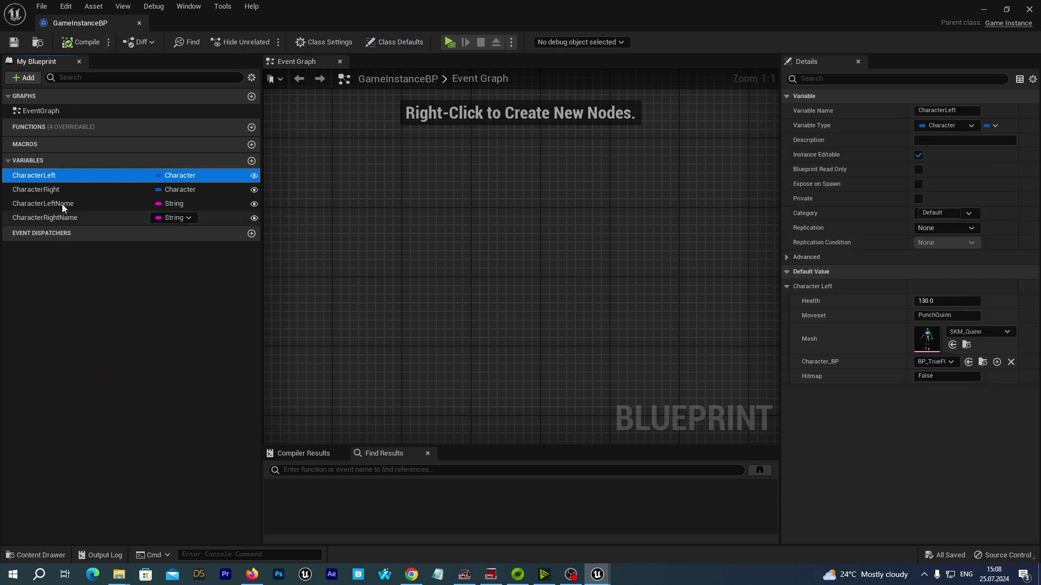
click(31, 191)
click(41, 175)
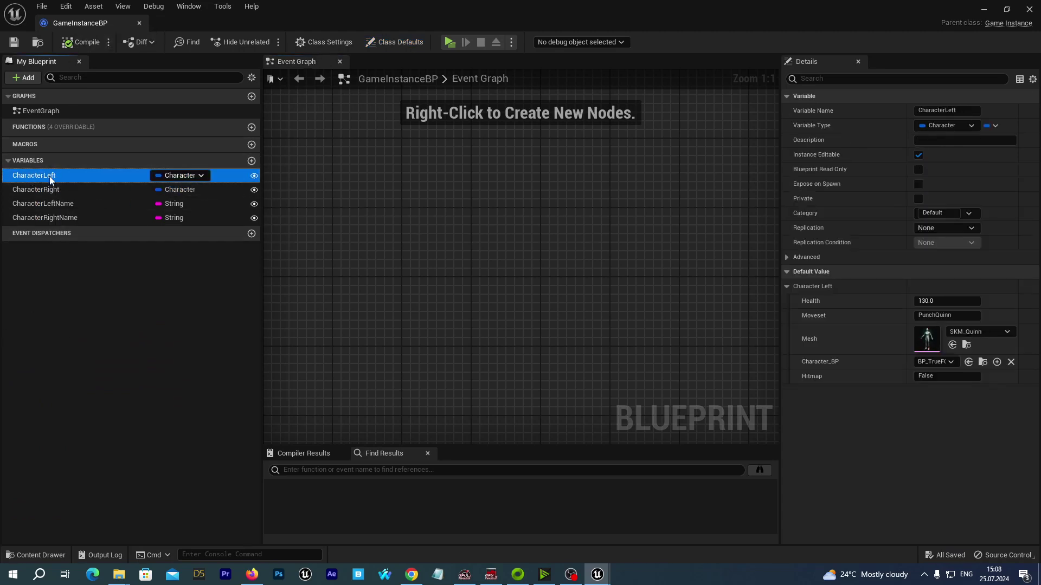
click(40, 191)
Step: Review CharacterLeftName, CharacterRightName and CharacterRight's available classes, then save GameInstanceBP
click(38, 204)
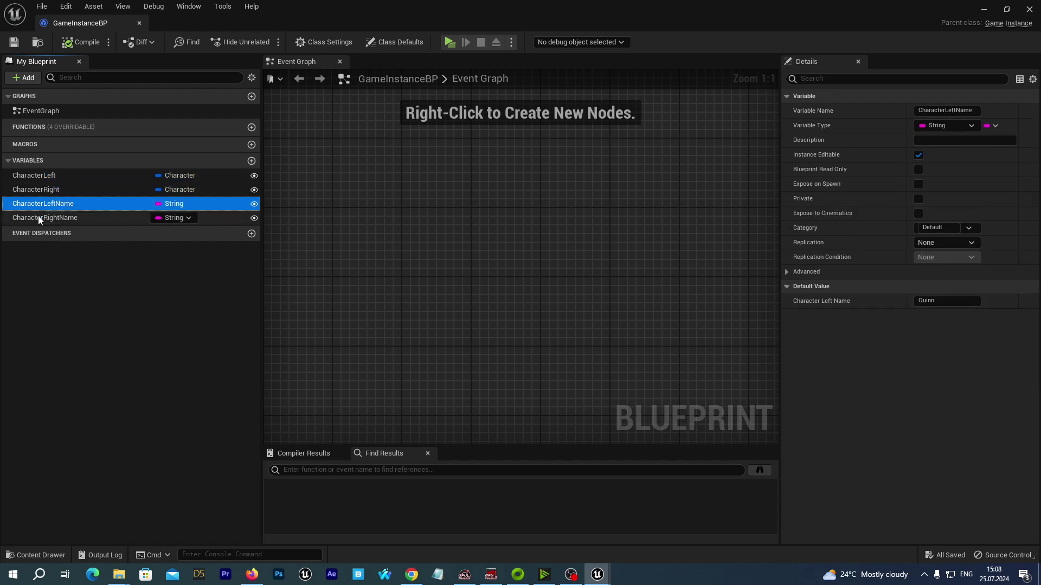
click(38, 217)
click(31, 177)
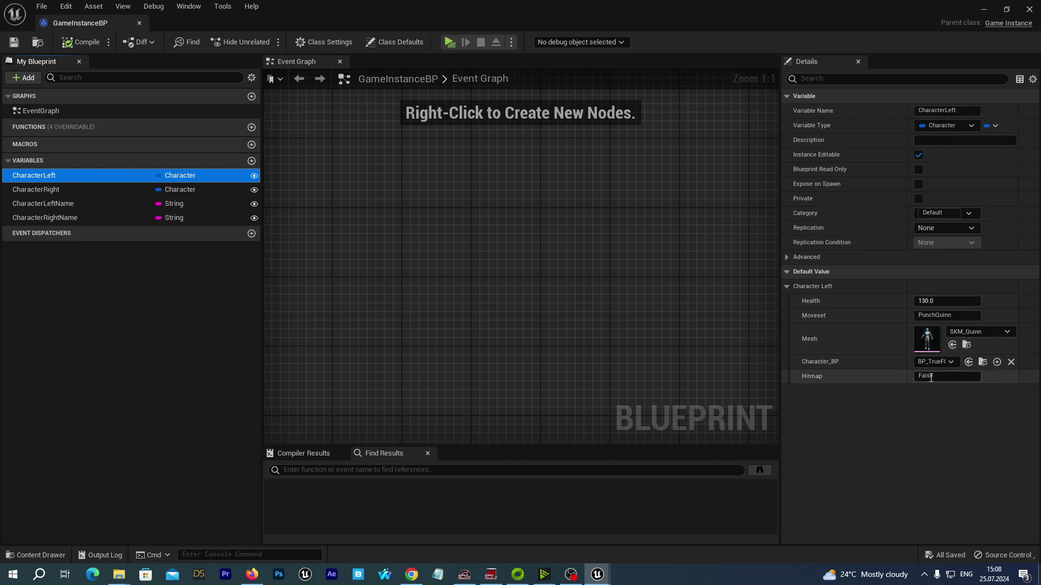
click(87, 198)
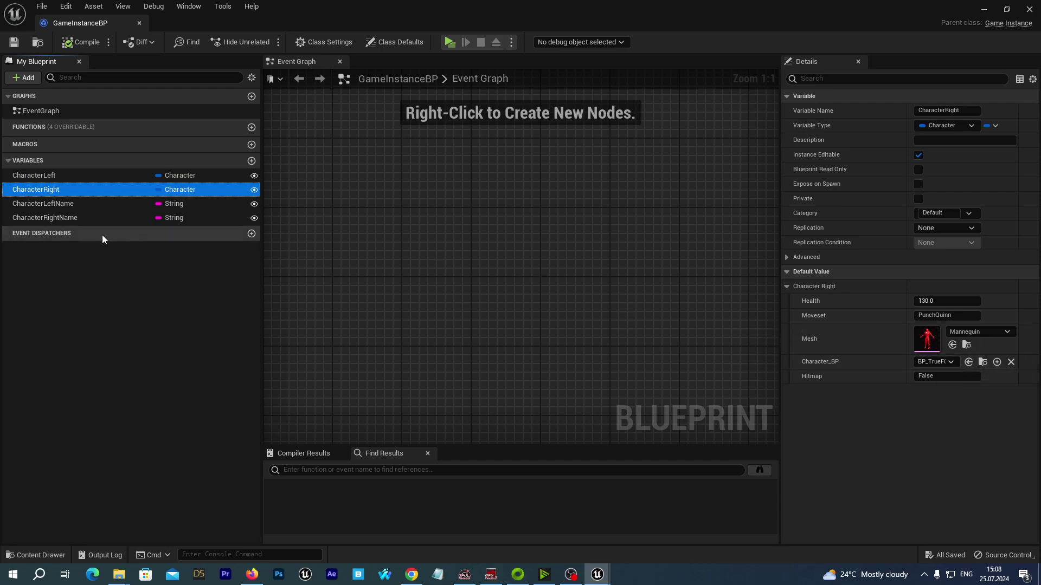
click(951, 363)
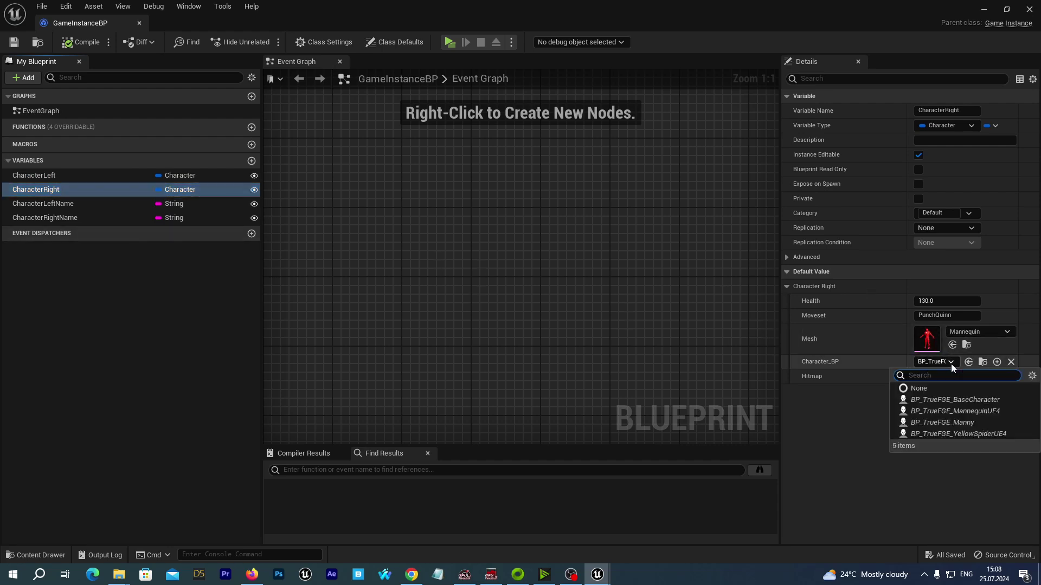
click(40, 204)
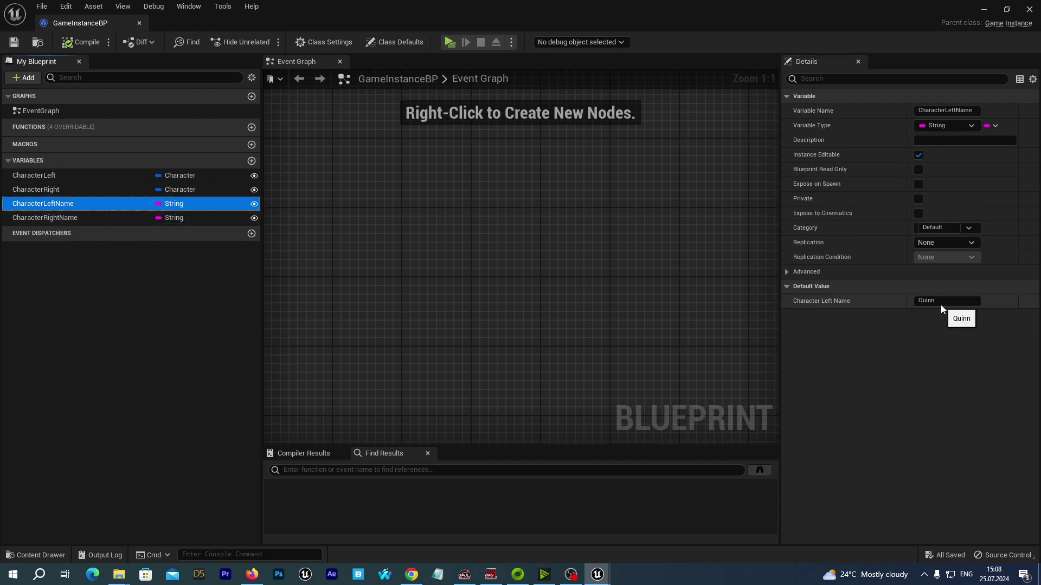
click(45, 217)
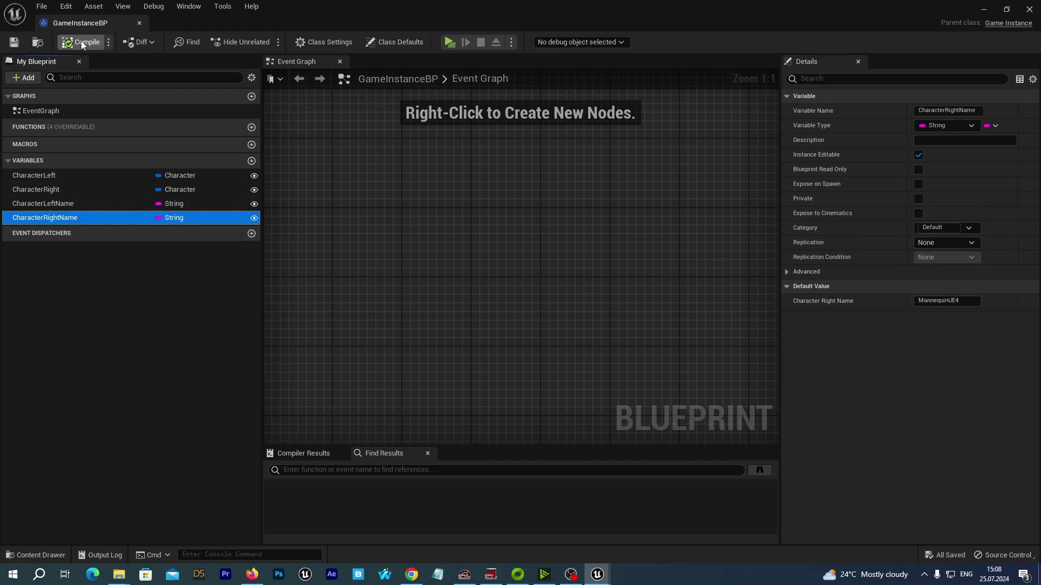
click(14, 42)
Step: Test-play a fight with Manny as Player 1 and Quinn as Player 2
click(1029, 9)
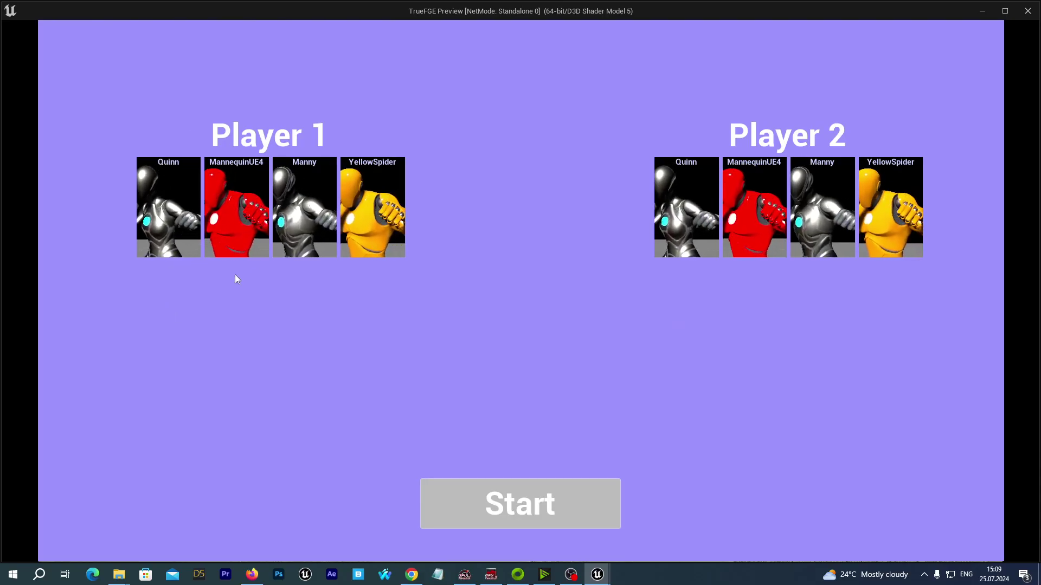
click(304, 228)
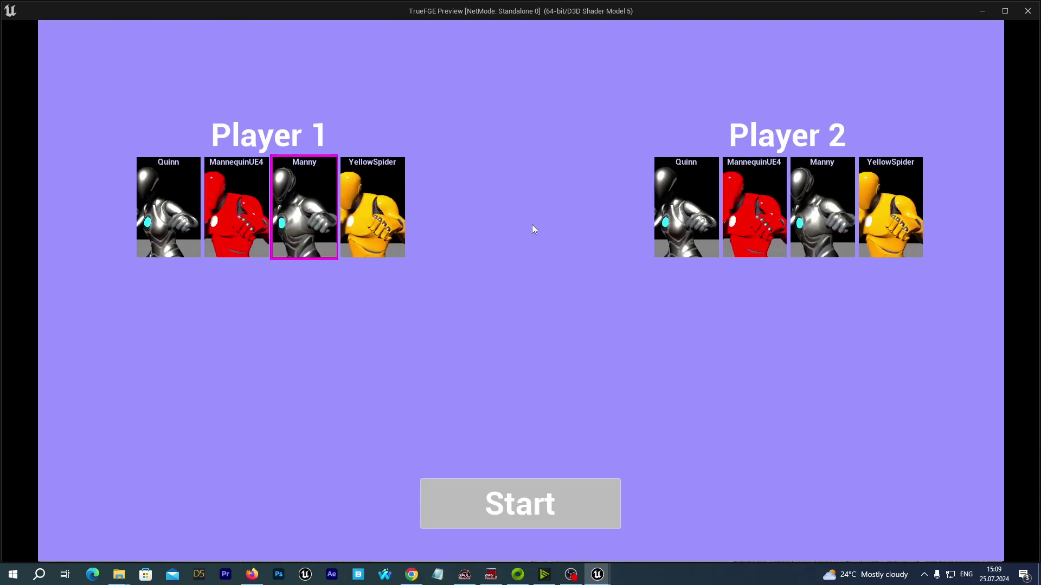
click(655, 230)
click(520, 503)
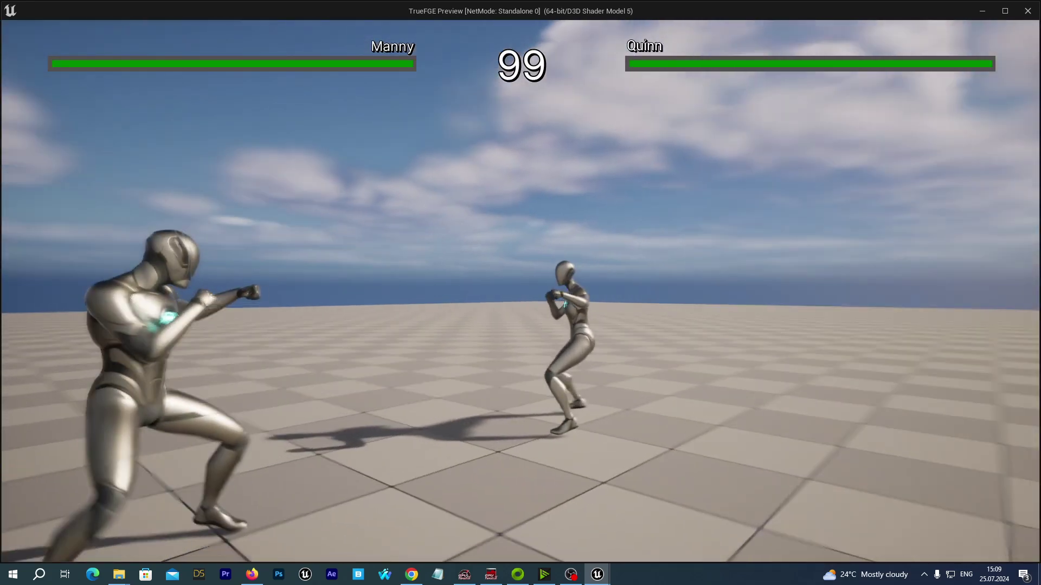
Step: Stop the test game and browse the content drawer to the TrueFGE Maps folder
key(Escape)
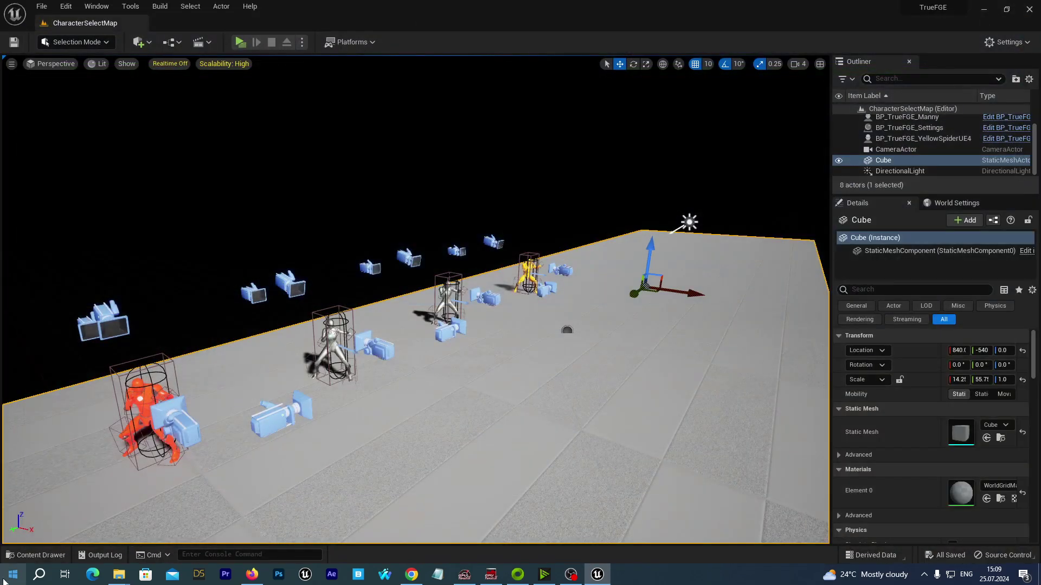
key(ctrl+space)
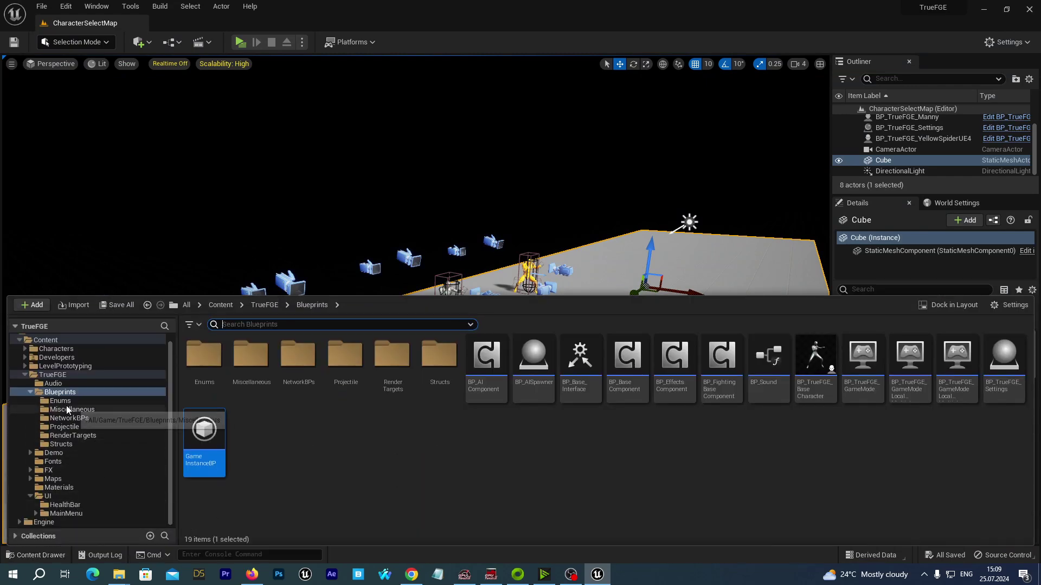
click(92, 409)
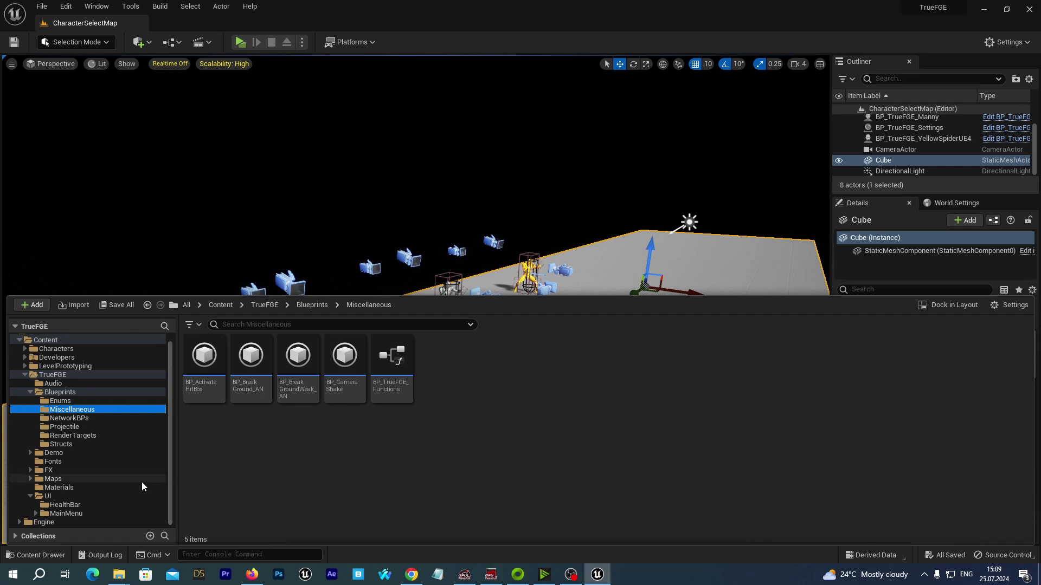
click(79, 480)
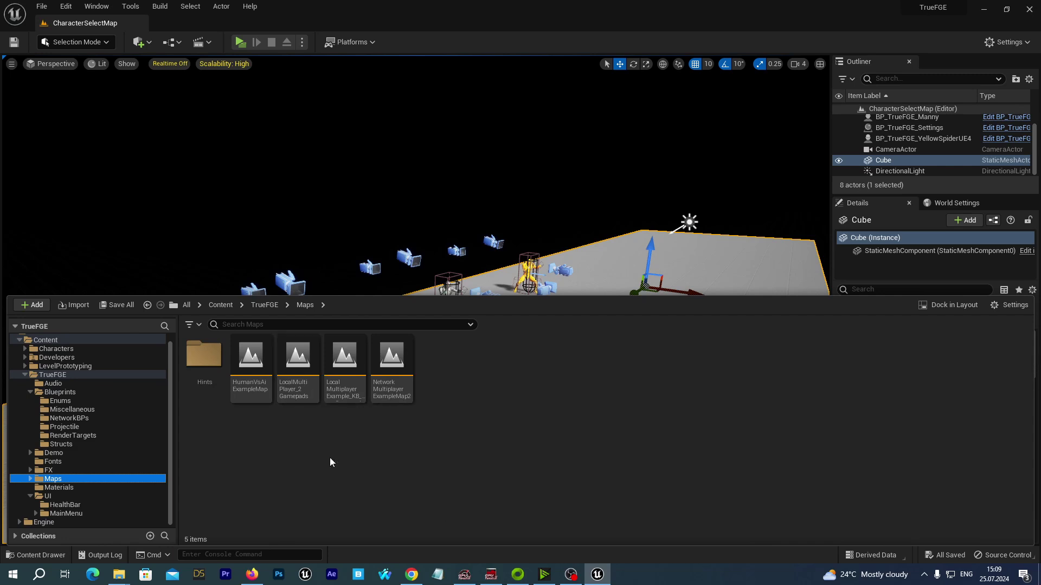
Step: Copy the full name of the LocalMultiplayerExample_KB_vs_Gamepad map
mouse_move(294, 395)
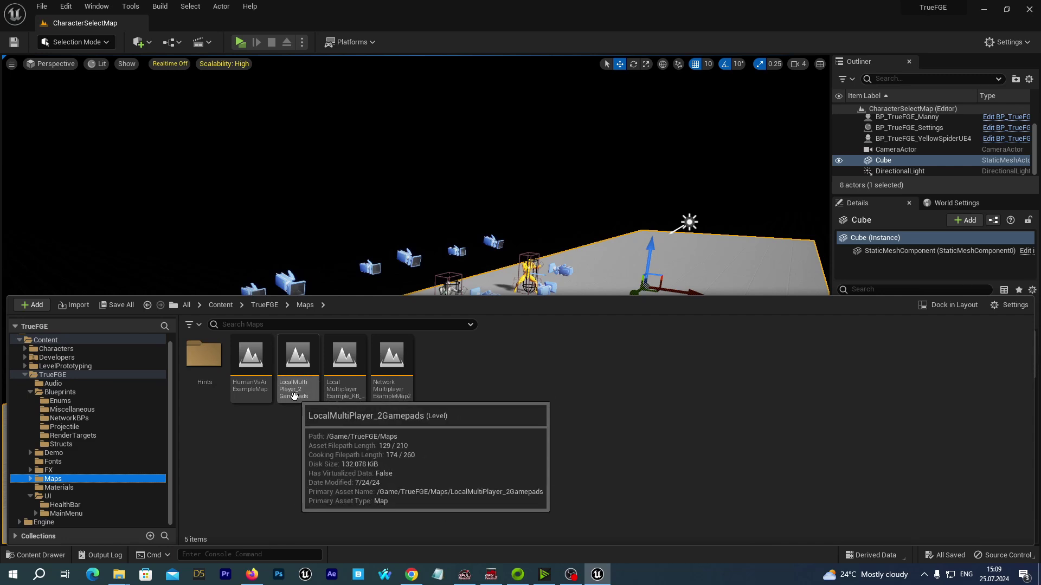
click(340, 395)
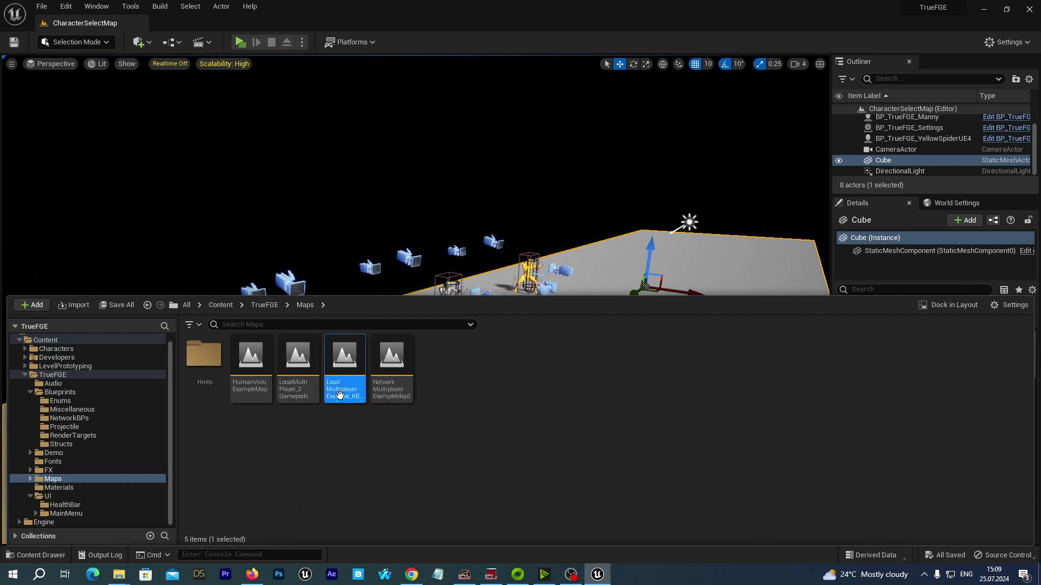
mouse_move(346, 399)
mouse_move(258, 393)
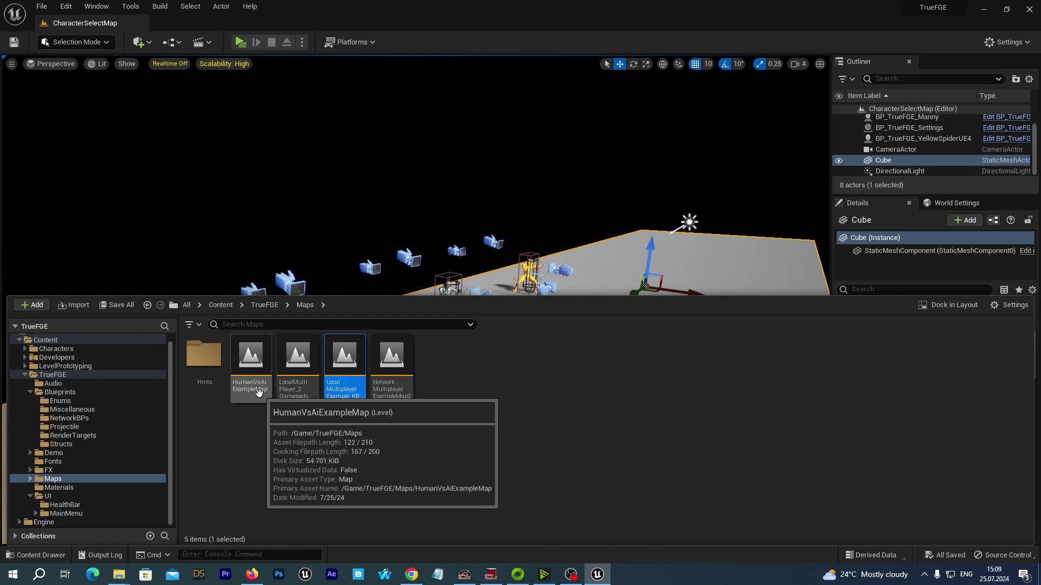
click(339, 386)
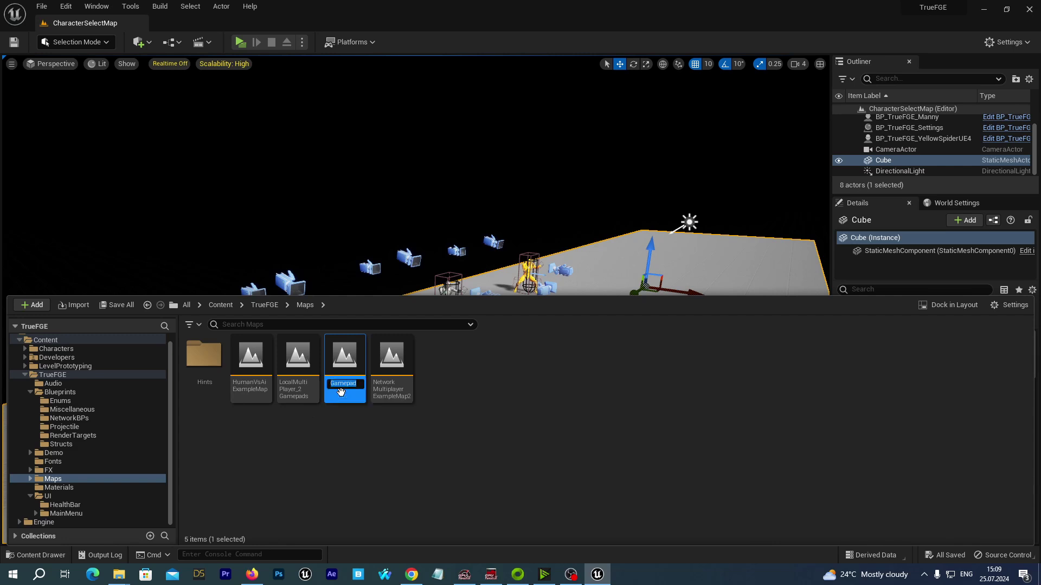
right_click(339, 379)
key(Escape)
right_click(343, 387)
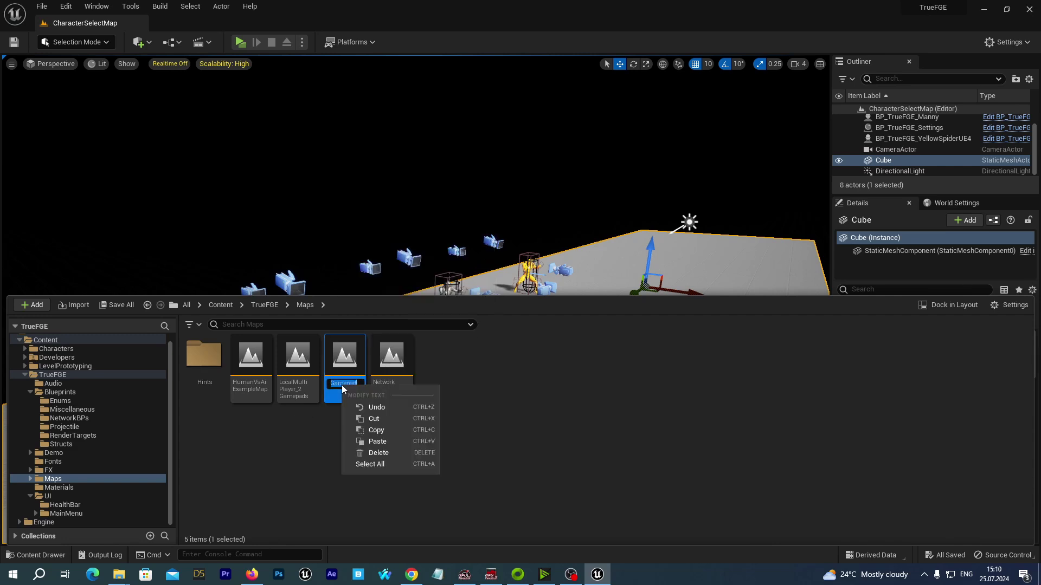
click(365, 425)
Step: Open CharacterSelect_WB from UI > MainMenu and add an On Clicked event for StartButton
click(50, 515)
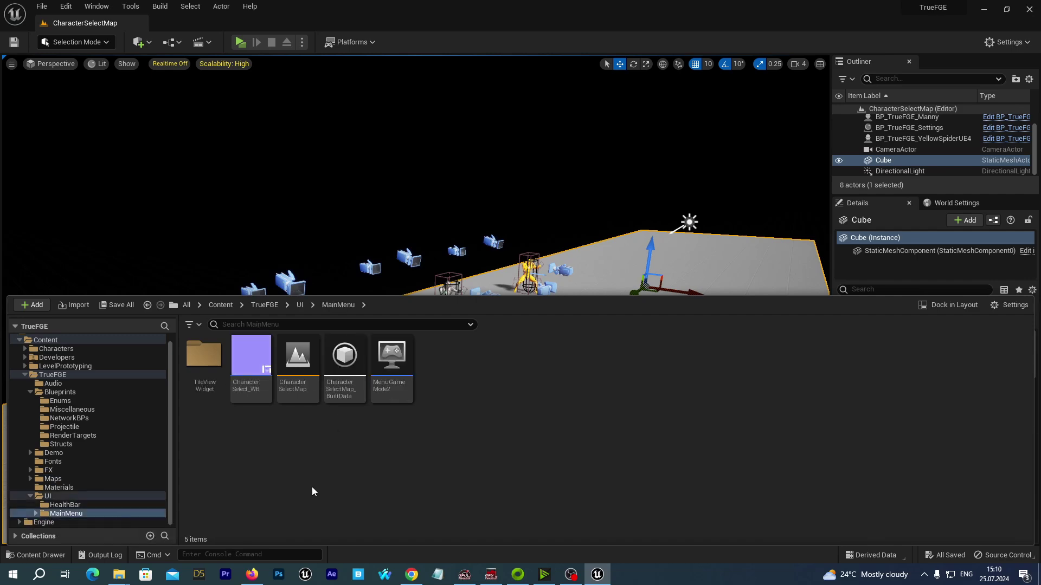
double_click(246, 365)
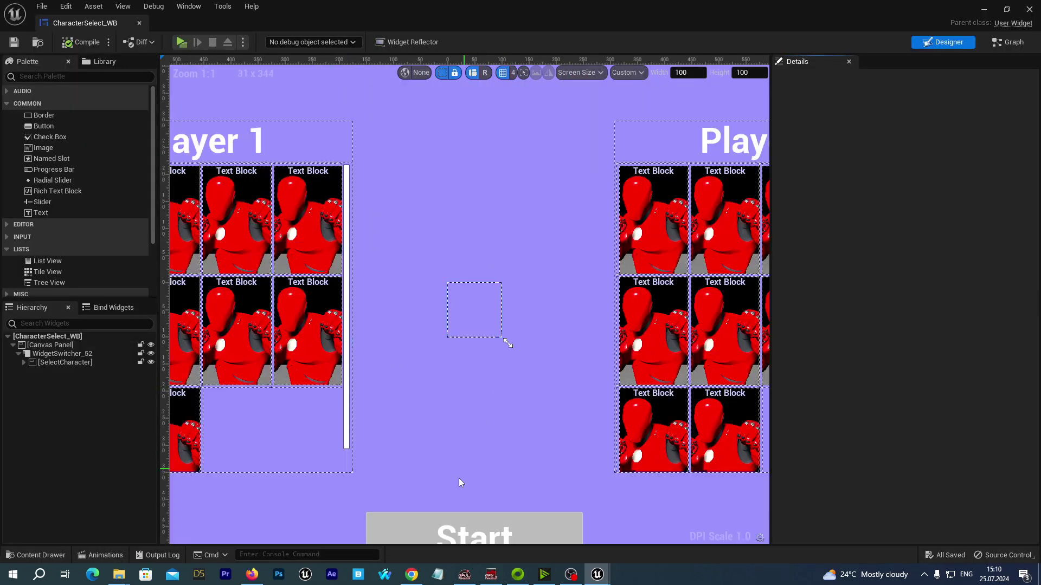
click(385, 530)
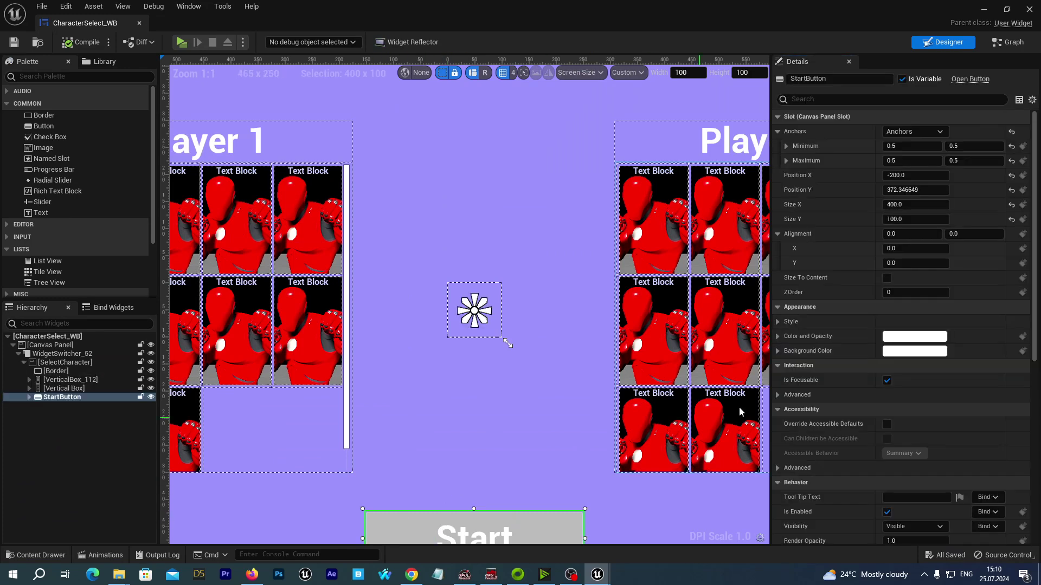
scroll(912, 479, down, 15)
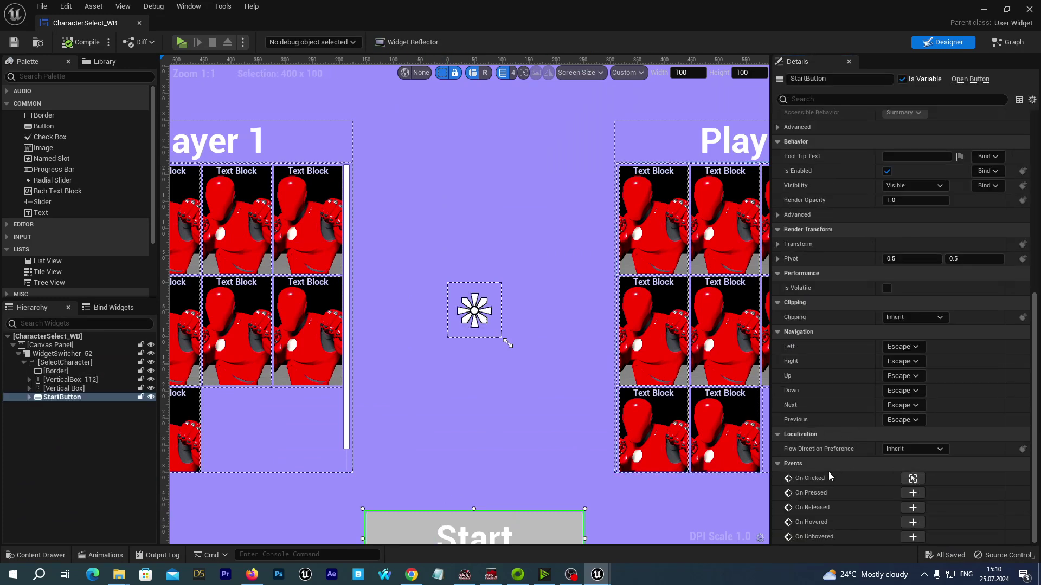
click(913, 479)
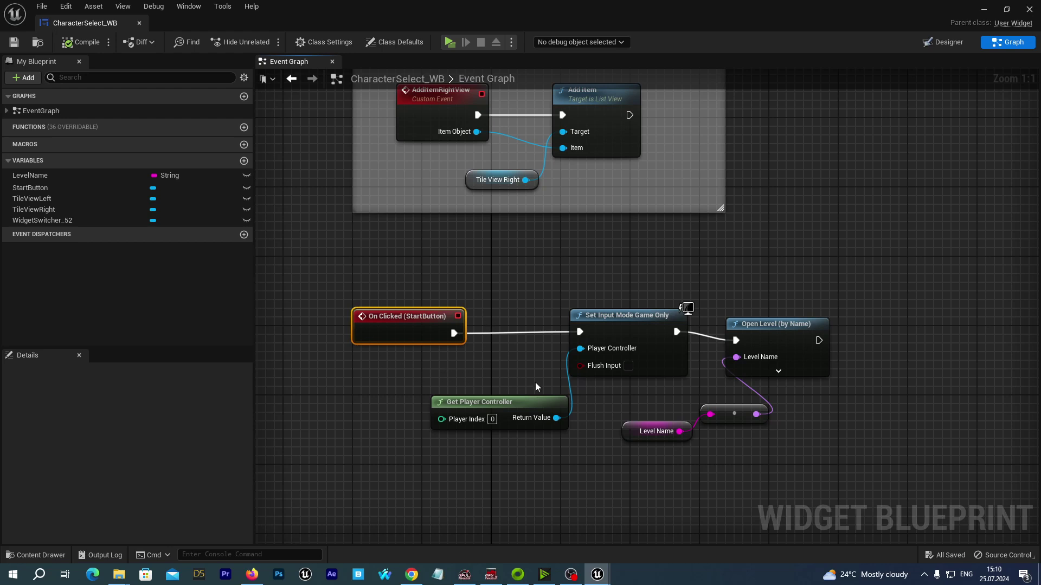
Step: Make LevelName instance editable, default it to LocalMultiplayerExample_KB_vs_Gamepad, then compile and save
click(637, 431)
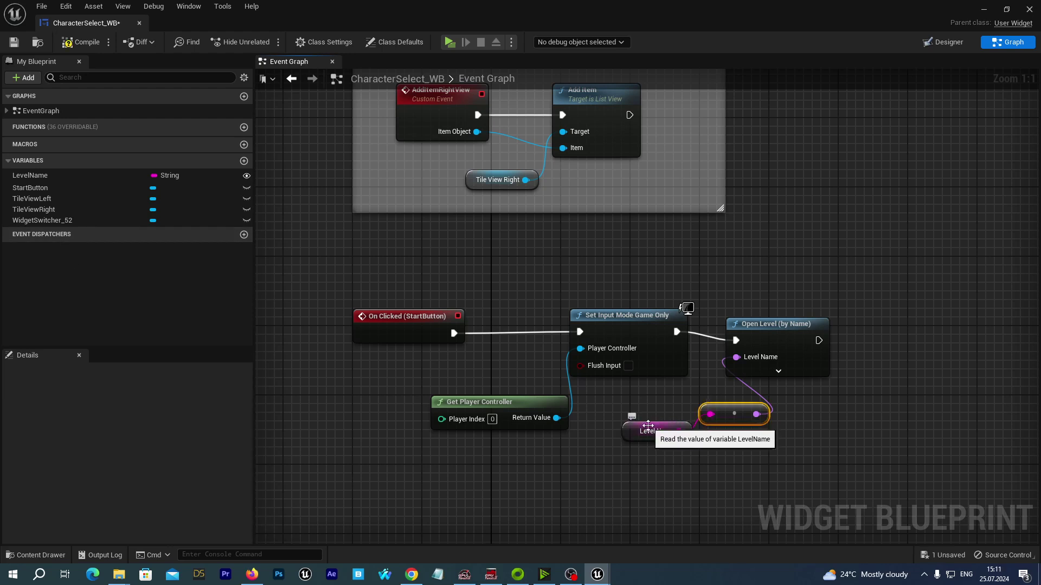
click(651, 431)
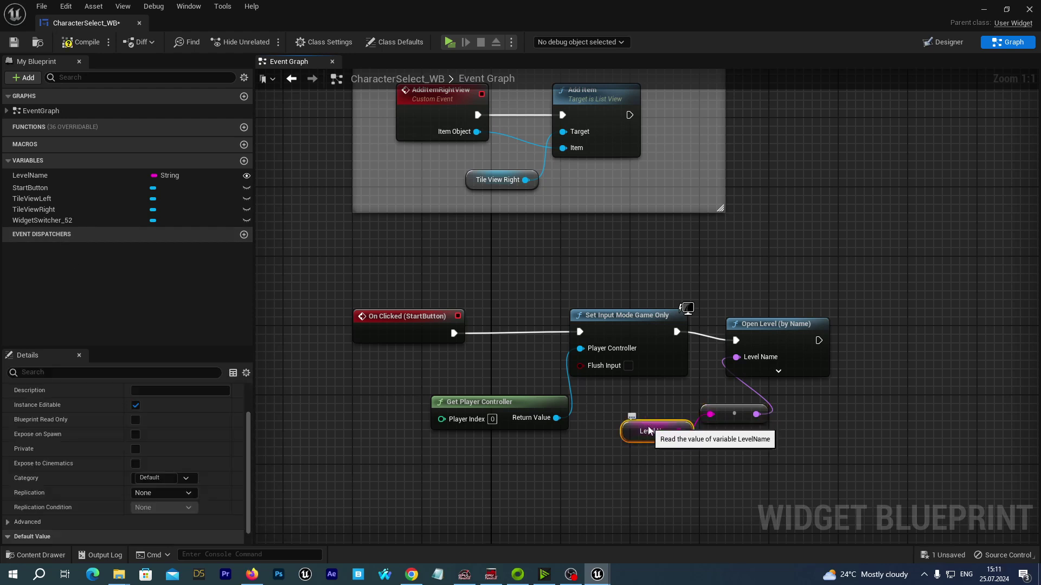
click(203, 537)
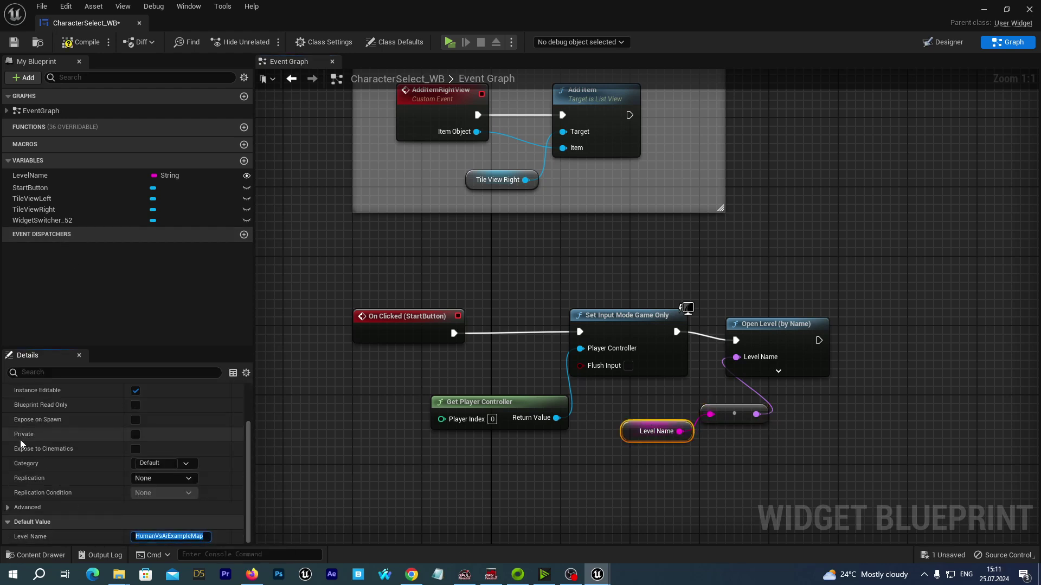
key(ctrl+v)
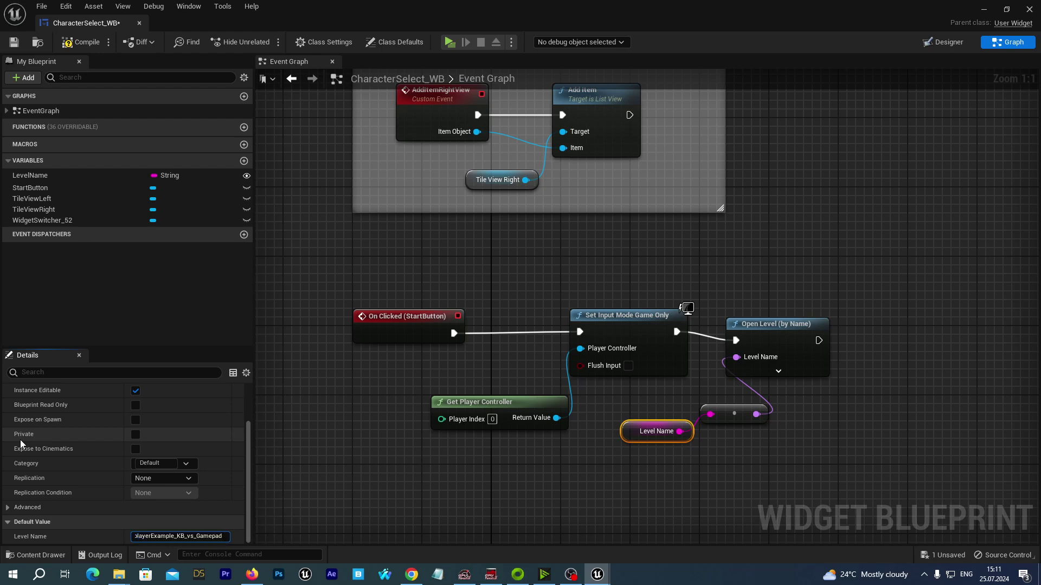
click(81, 42)
click(14, 43)
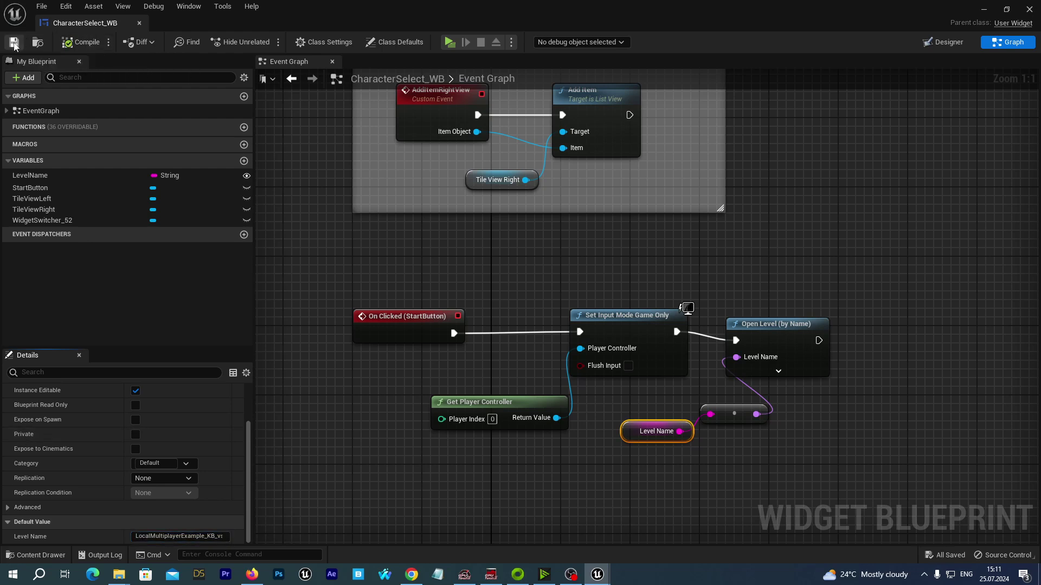
Step: Test a MannequinUE4 versus Manny match that loads the KB_vs_Gamepad map, then stop playing
click(984, 10)
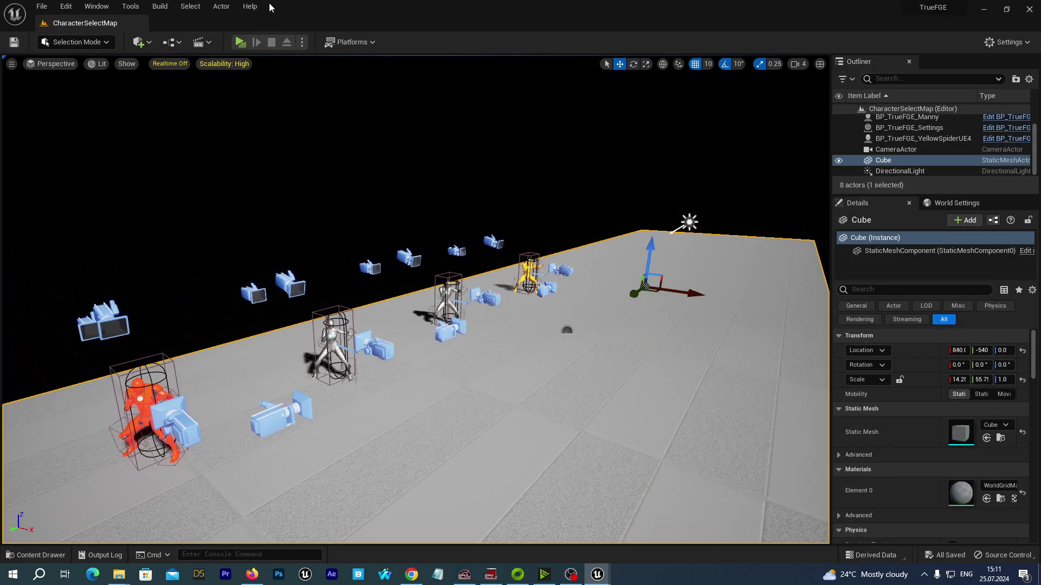
click(242, 42)
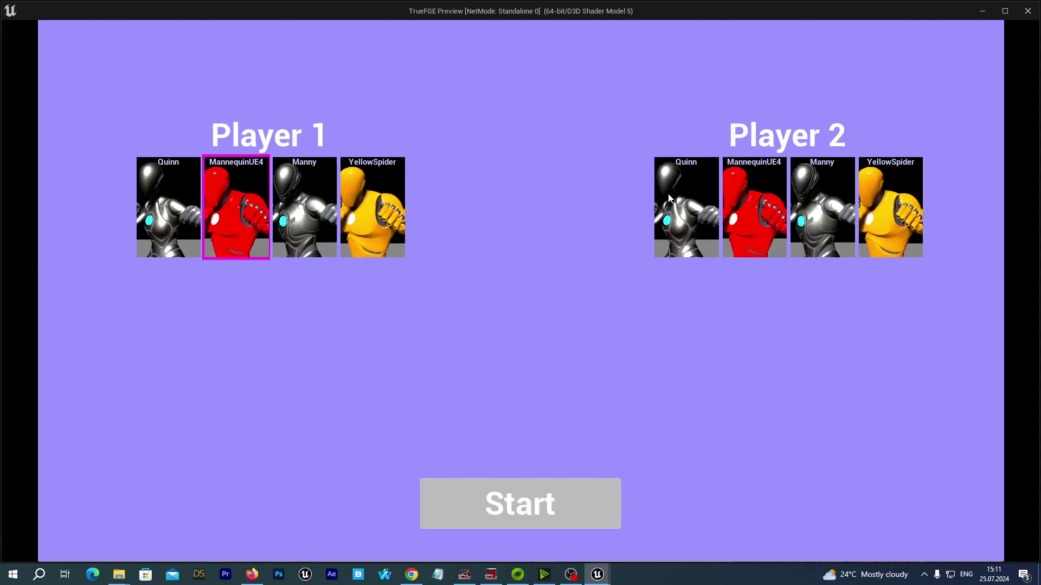
click(825, 220)
click(516, 488)
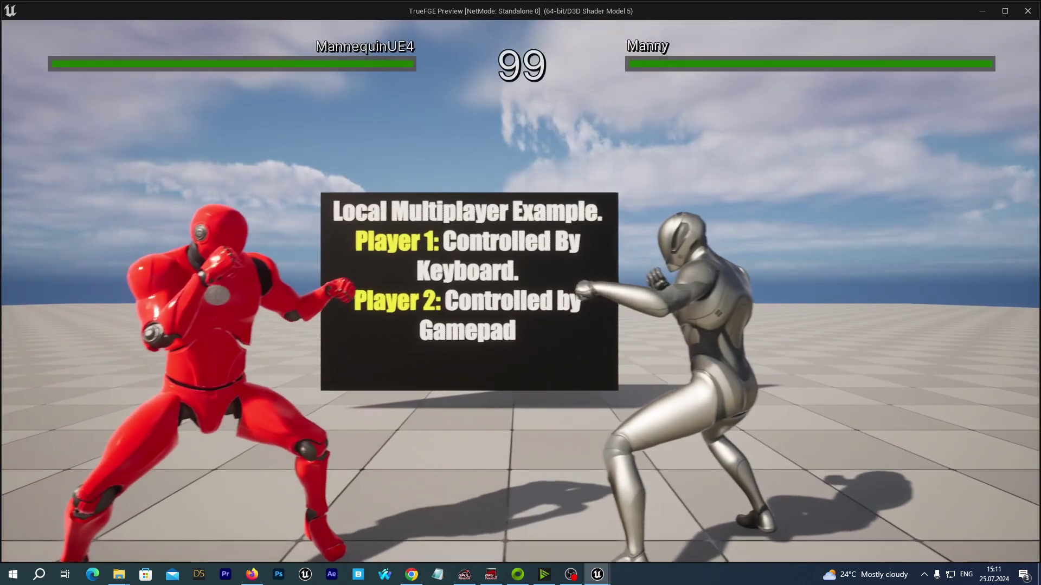
key(d)
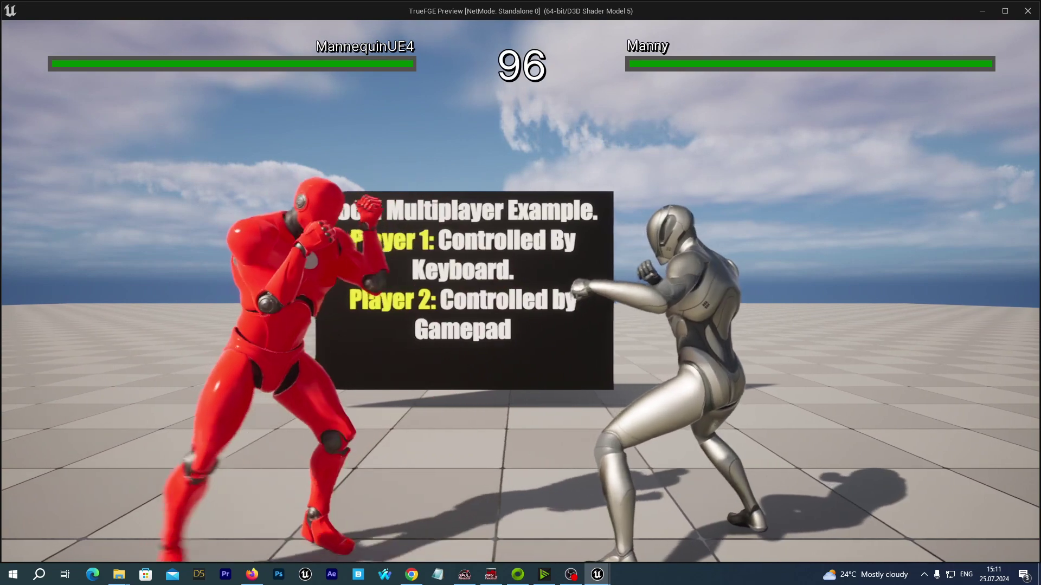
key(a)
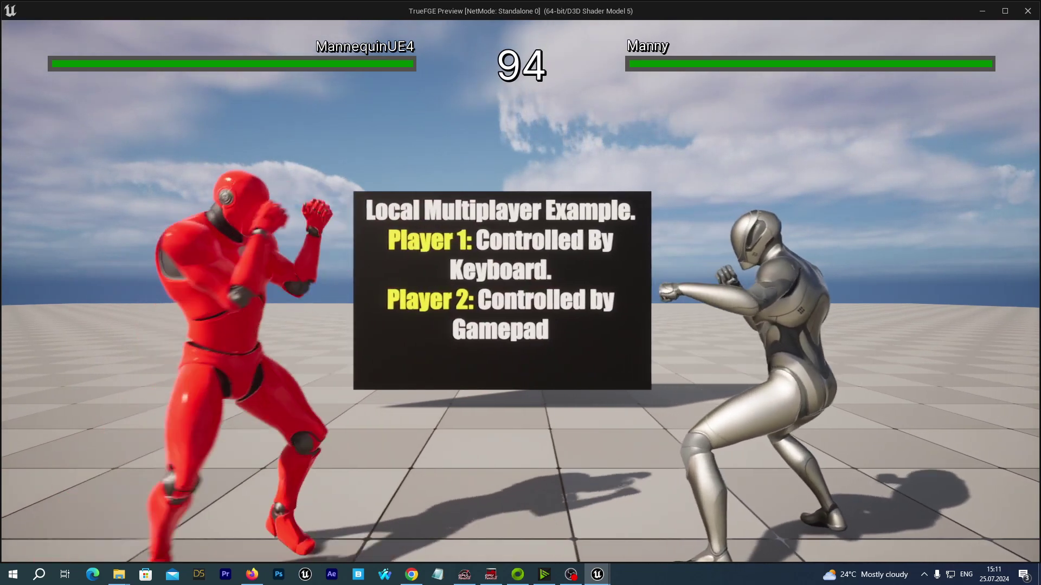
key(Escape)
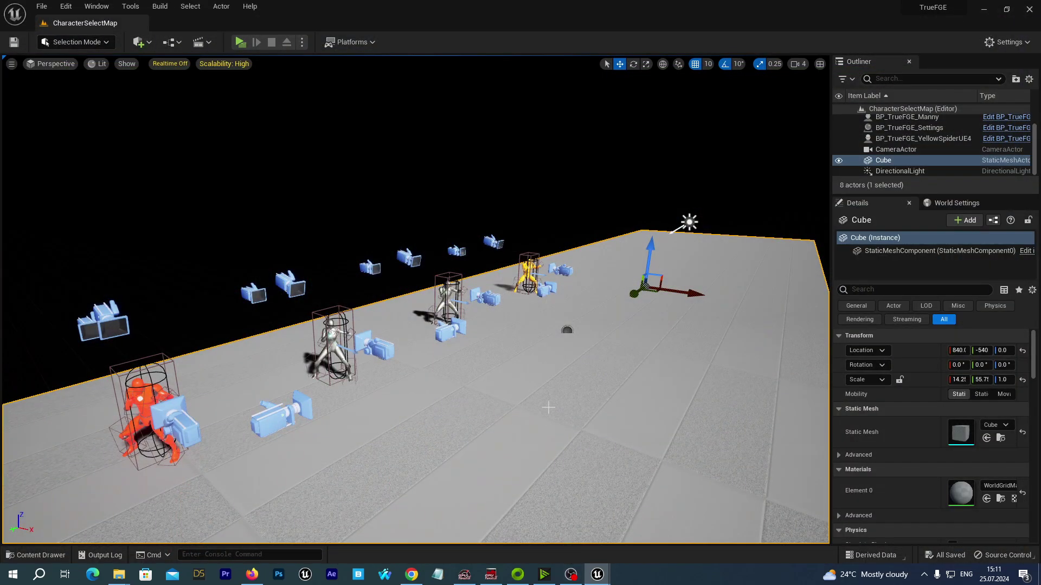